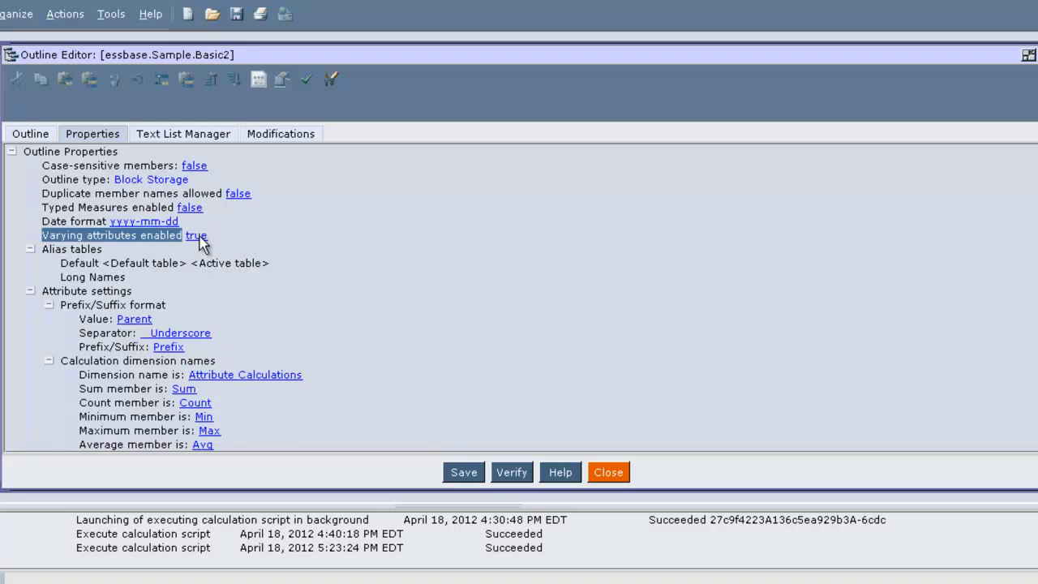
- Try to set Varying attributes enabled to false for the outline, declining the removal of existing varying associations
click(226, 273)
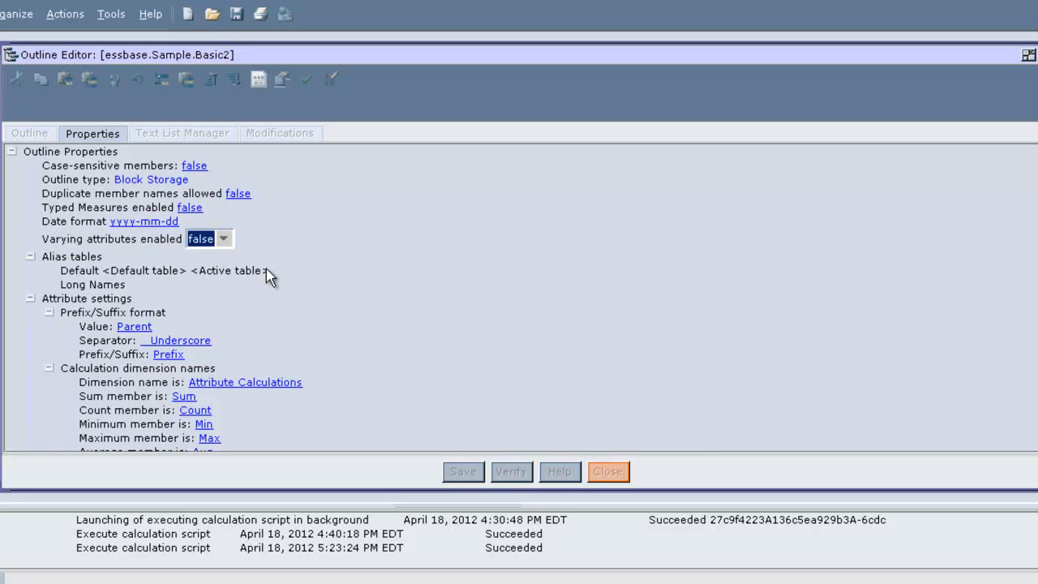
click(279, 246)
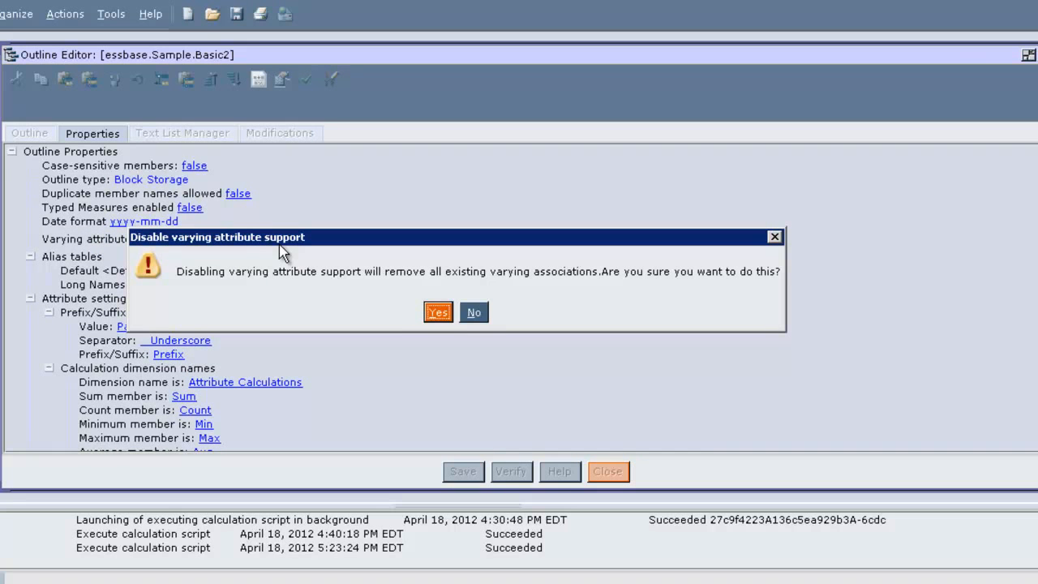
click(483, 319)
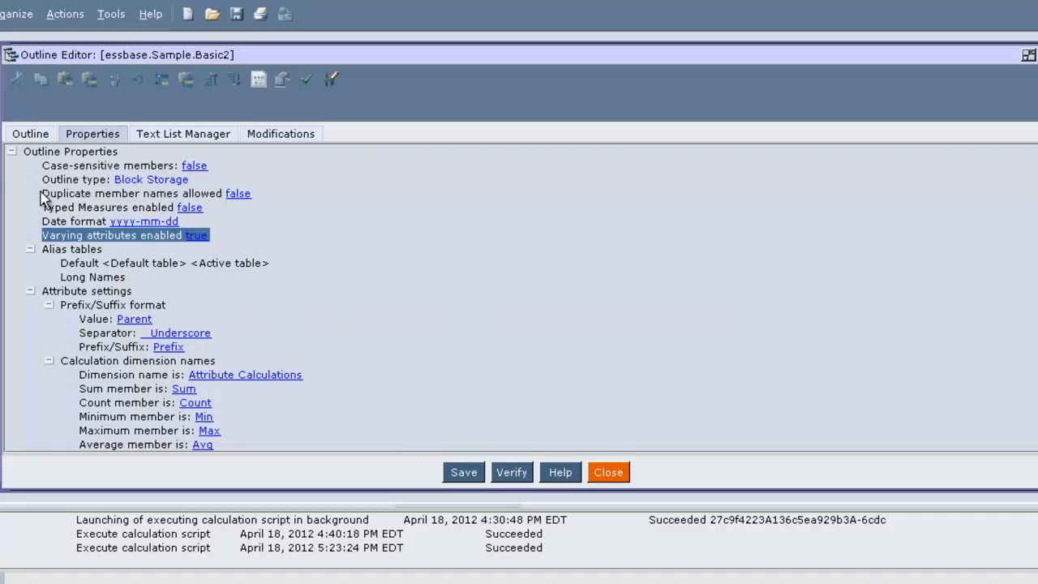
- Examine the Year, Measures and Product dimensions in the outline and expand the Customer dimension's members
click(31, 134)
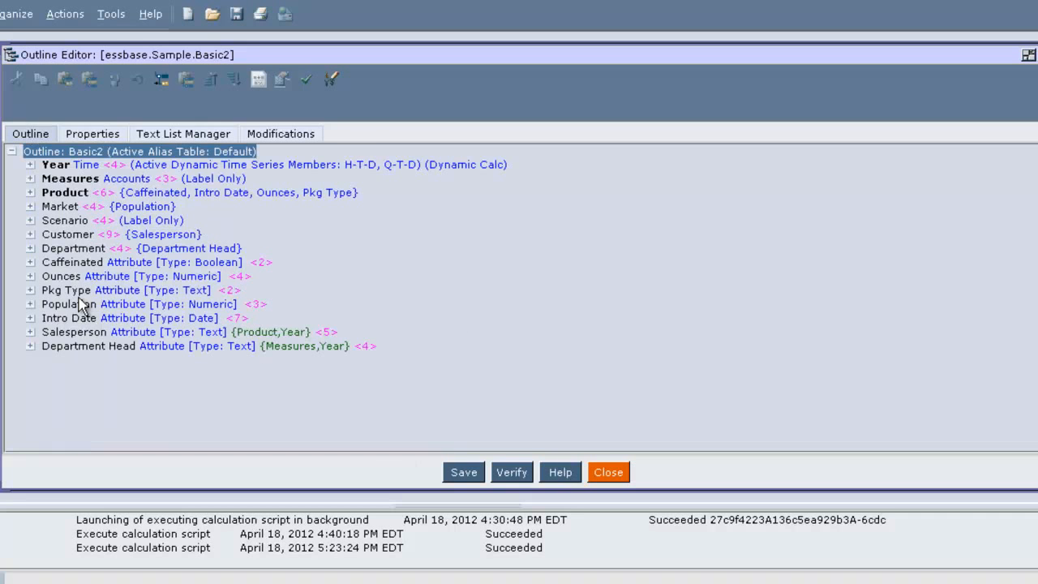
click(54, 165)
key(Down)
key(Down)
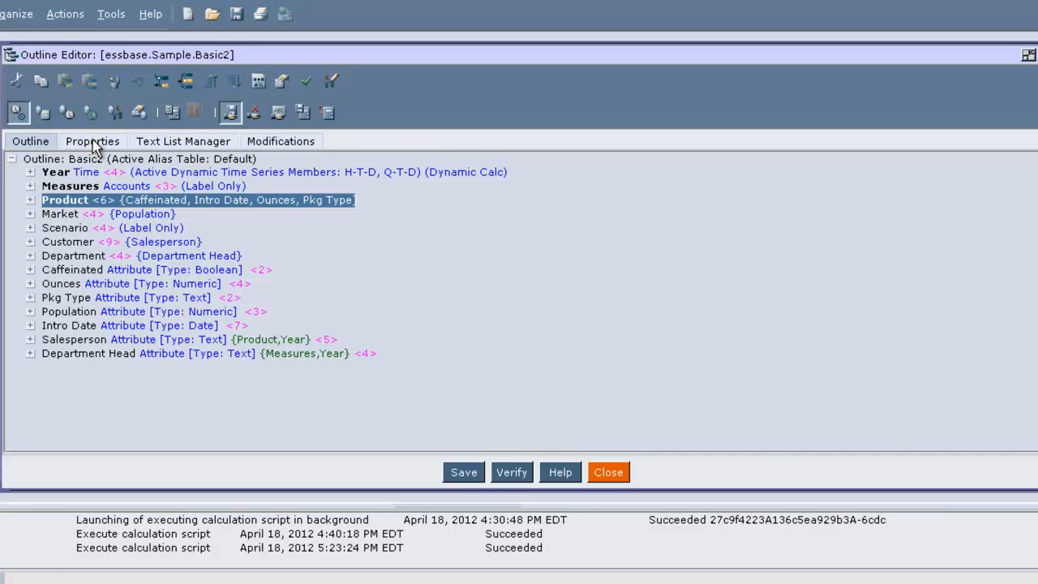
click(30, 242)
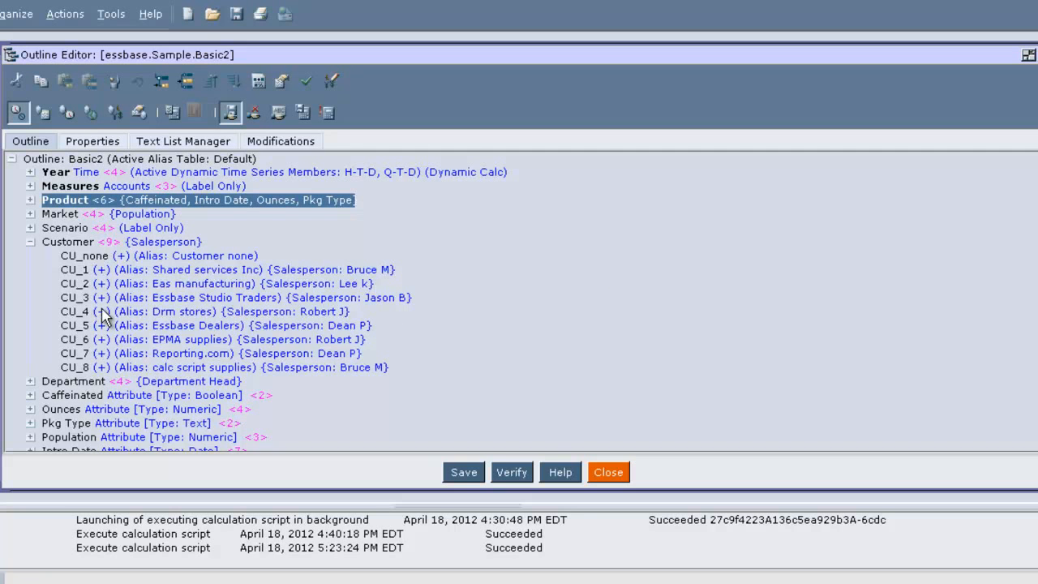
- Remove all attribute associations from customer member CU_1, using the Overwrite conflicting associations mode
click(104, 276)
right_click(103, 276)
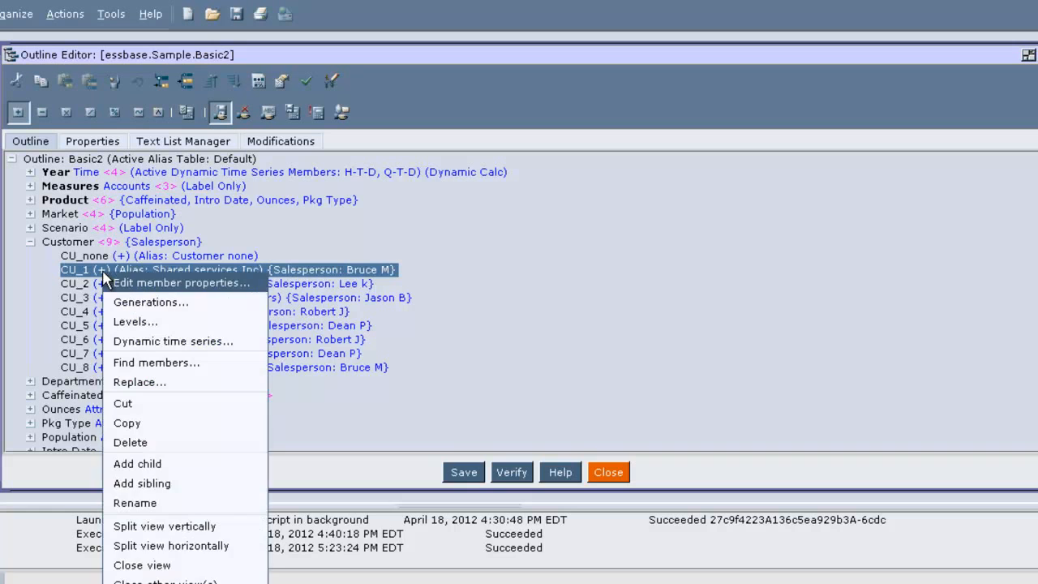
click(139, 283)
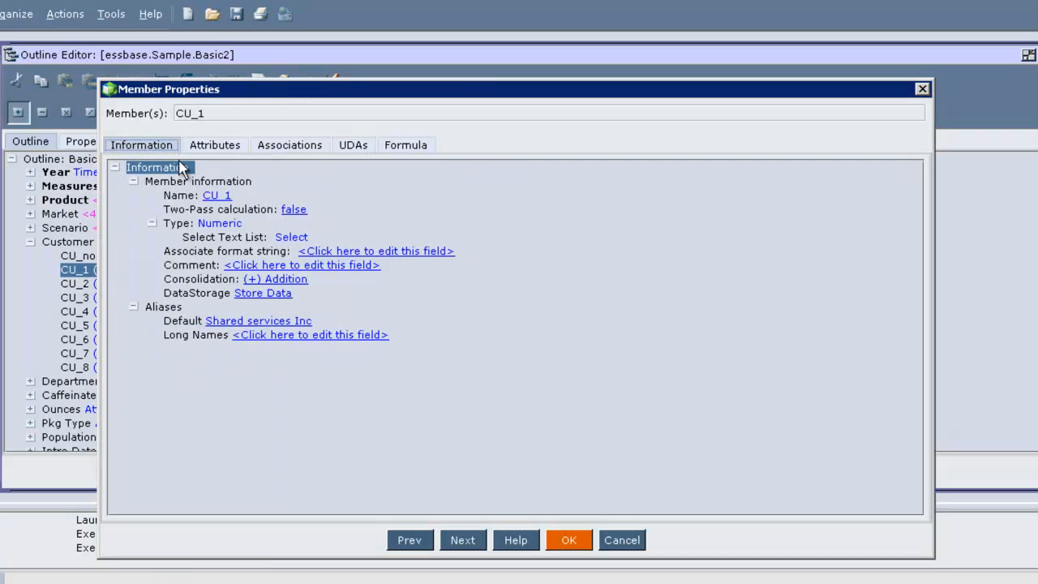
click(336, 156)
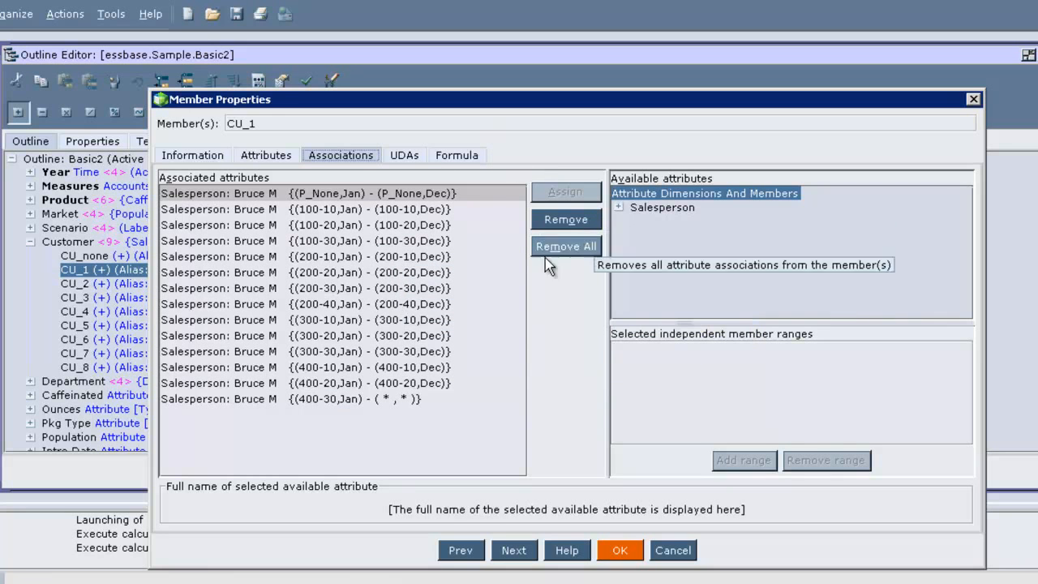
click(567, 255)
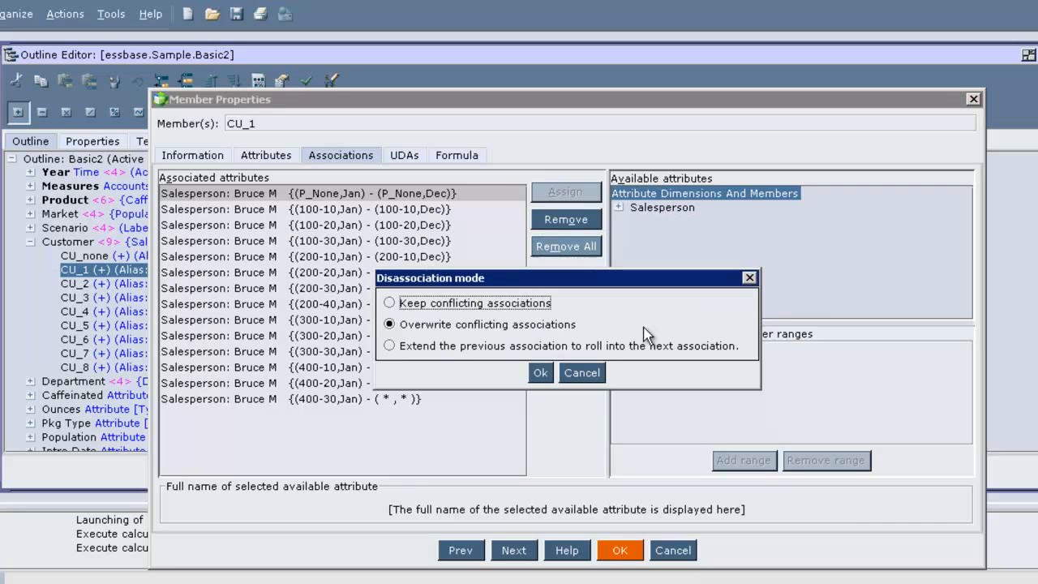
click(540, 372)
- Assign the first listed Salesperson attribute to CU_1 without an independent member range, removing and reassigning it once before accepting the properties
click(620, 208)
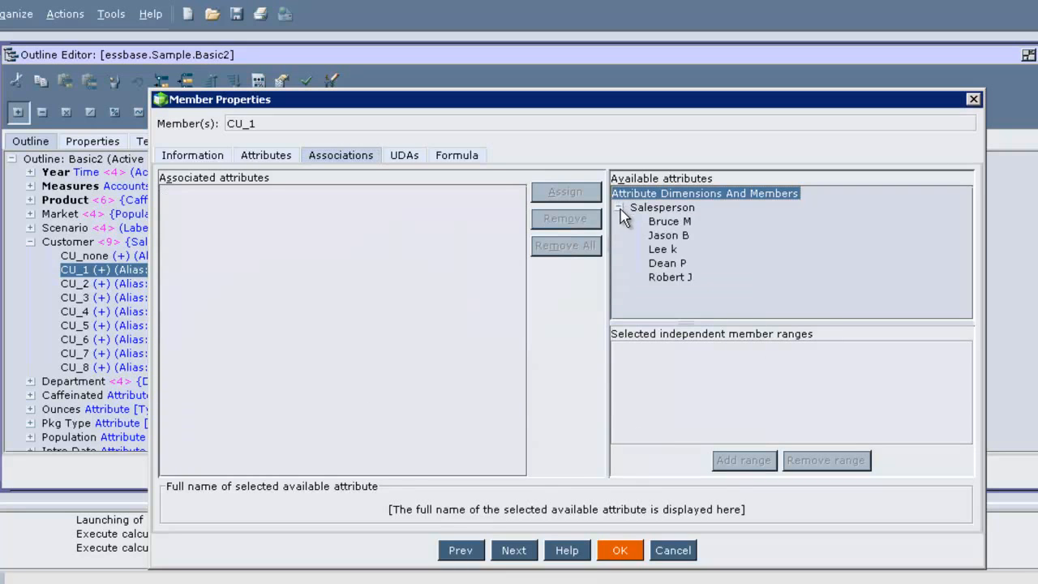
click(671, 222)
click(567, 193)
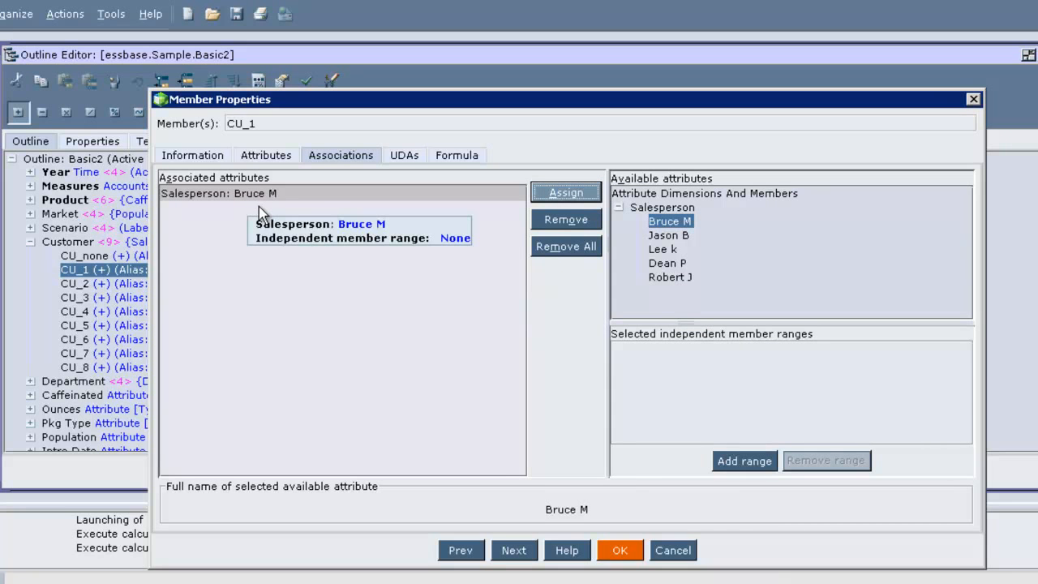
click(566, 220)
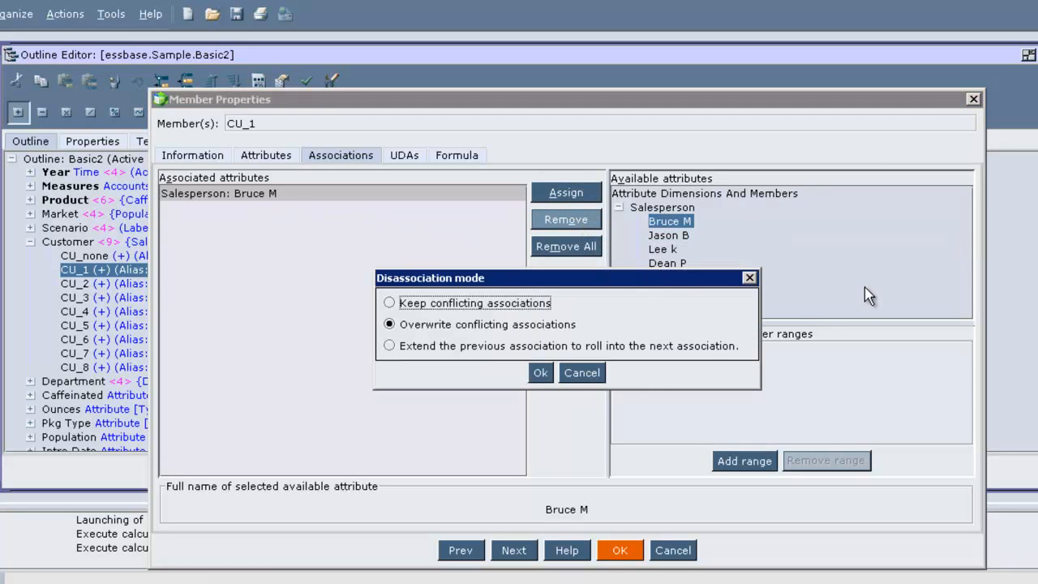
click(540, 373)
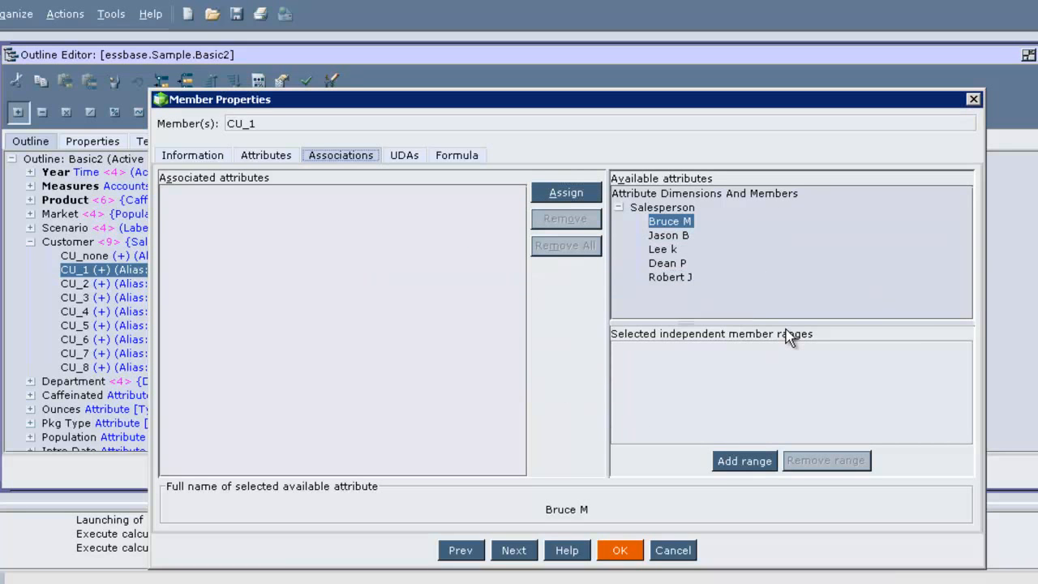
click(578, 197)
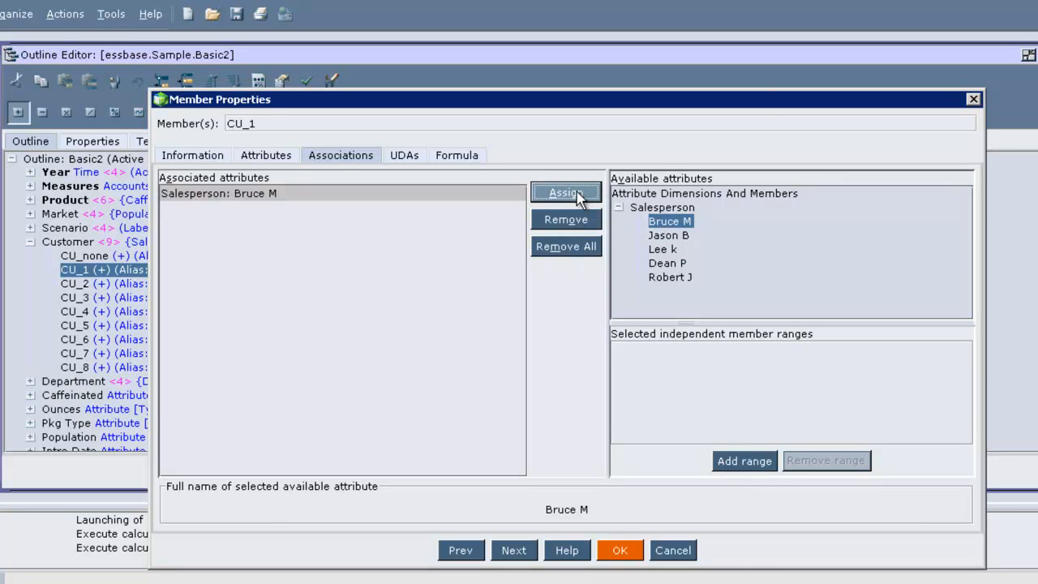
click(622, 551)
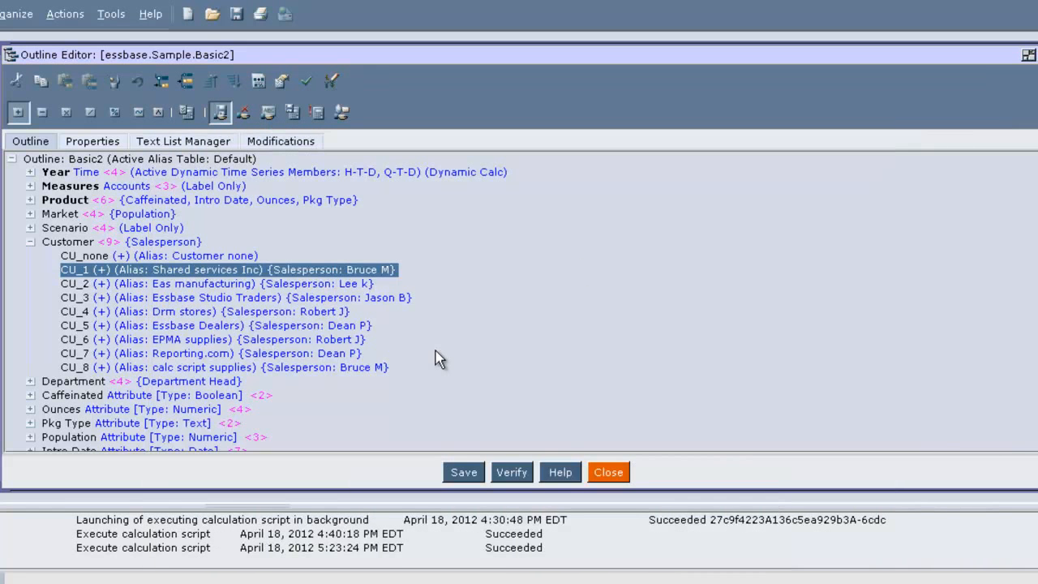
- Remove the Salesperson association without a range from CU_1, overwriting conflicting associations, and close its properties with the changes saved
right_click(330, 271)
click(361, 279)
click(365, 158)
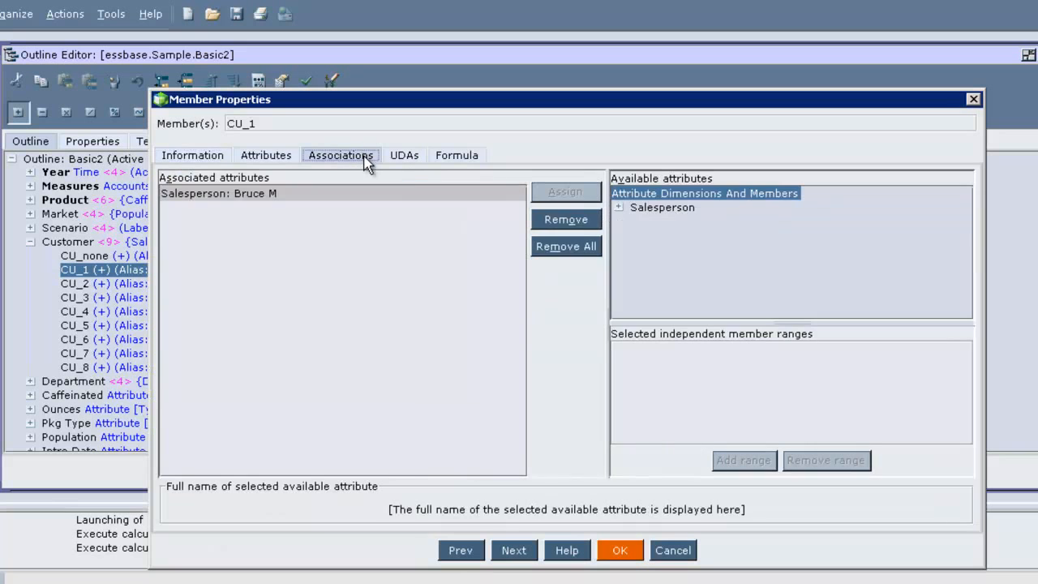
click(566, 219)
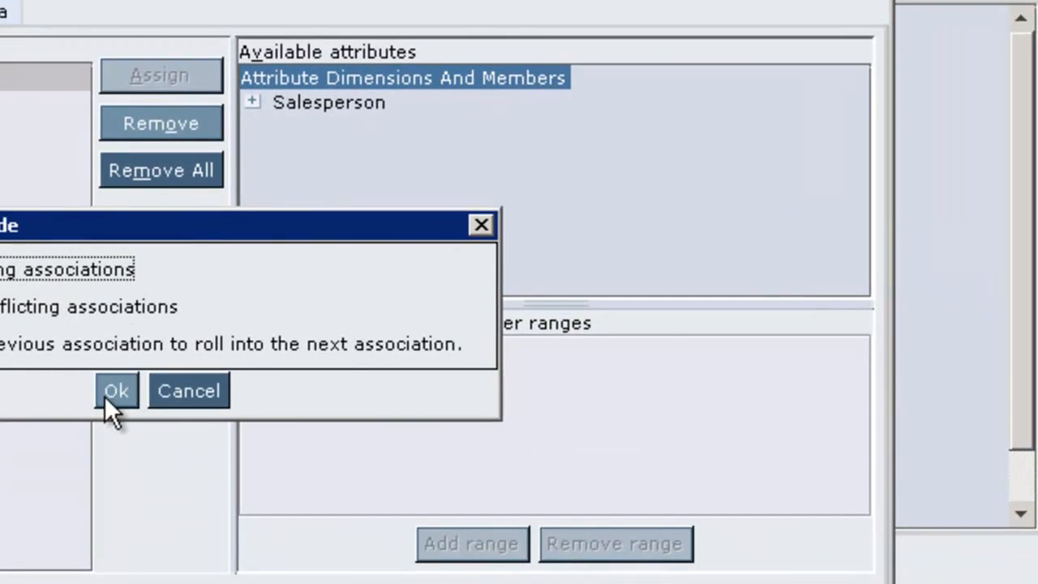
click(106, 396)
click(253, 102)
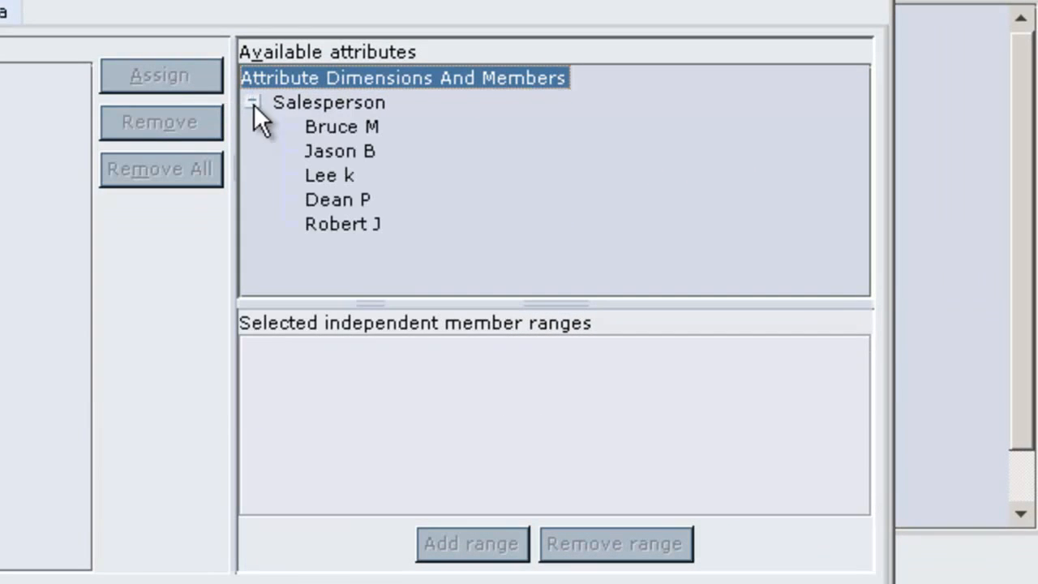
click(351, 128)
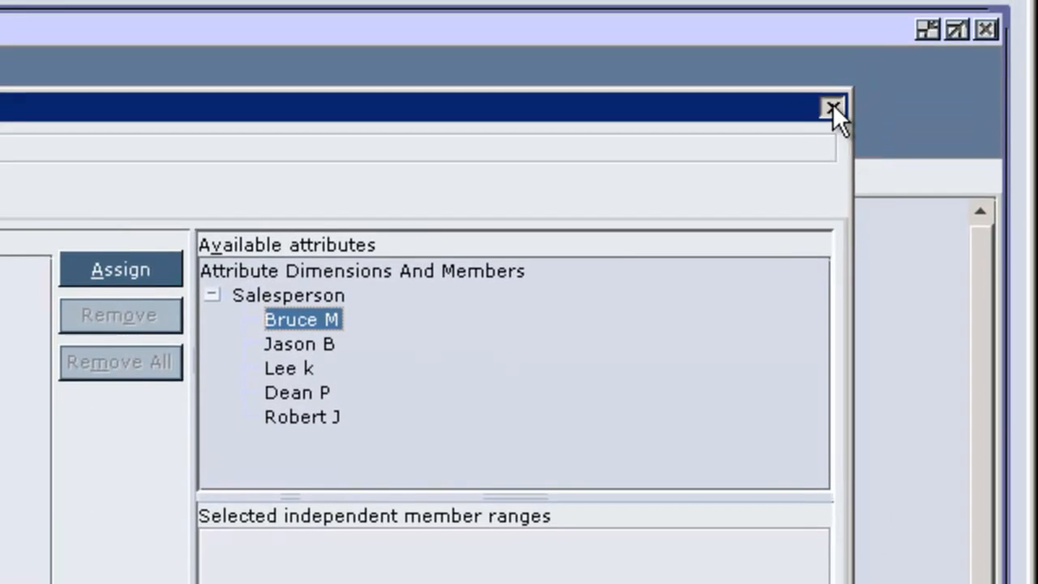
click(833, 104)
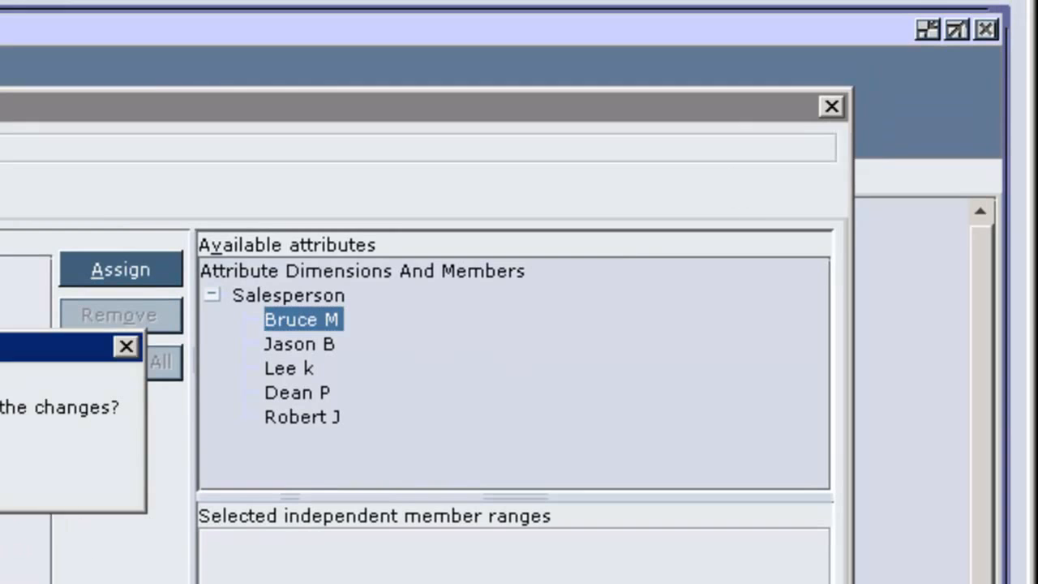
key(Return)
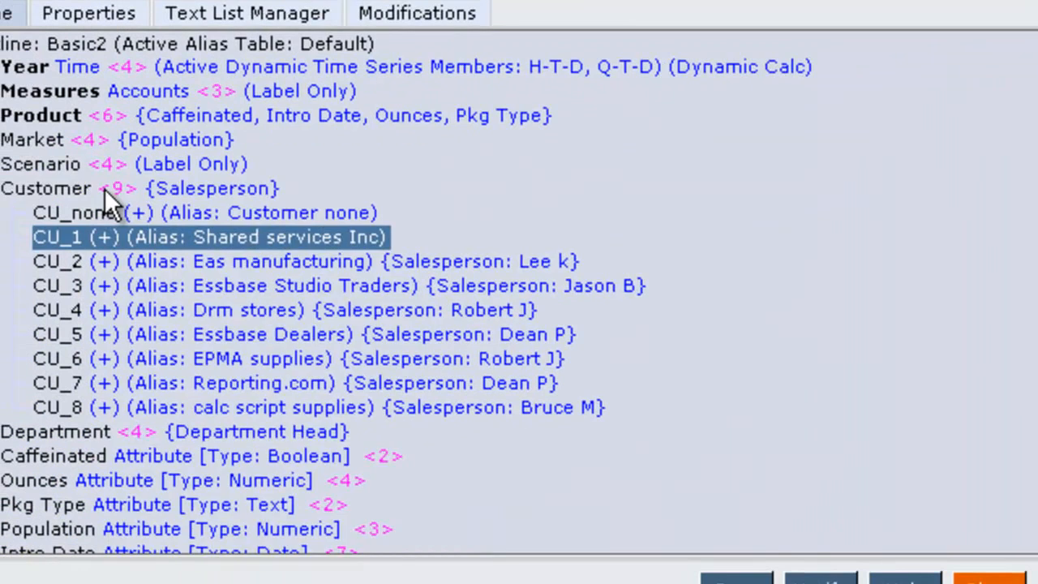
- Review which independent dimensions and range types the Salesperson attribute of the Customer dimension uses
right_click(105, 188)
click(164, 204)
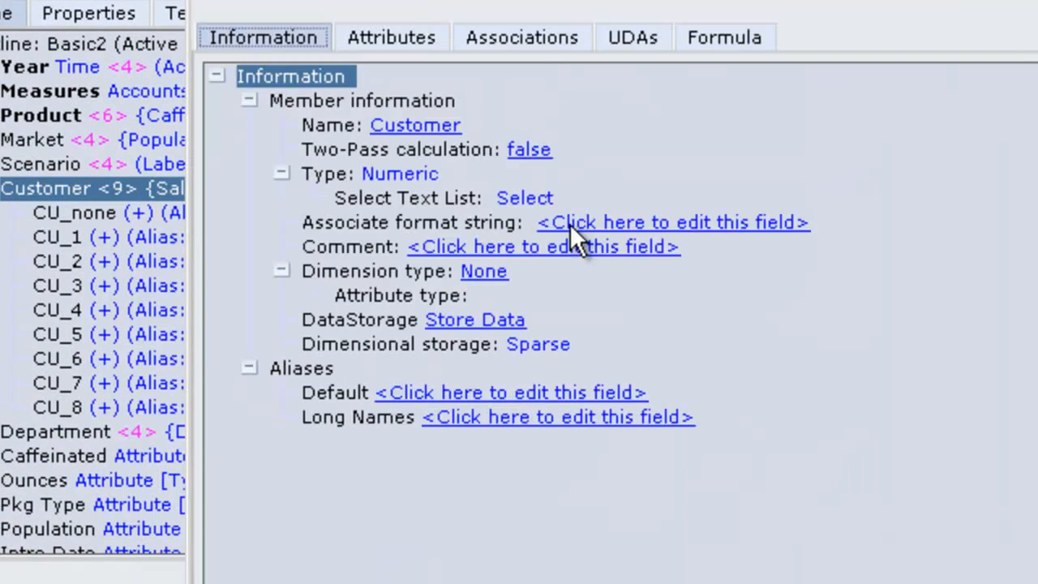
click(521, 37)
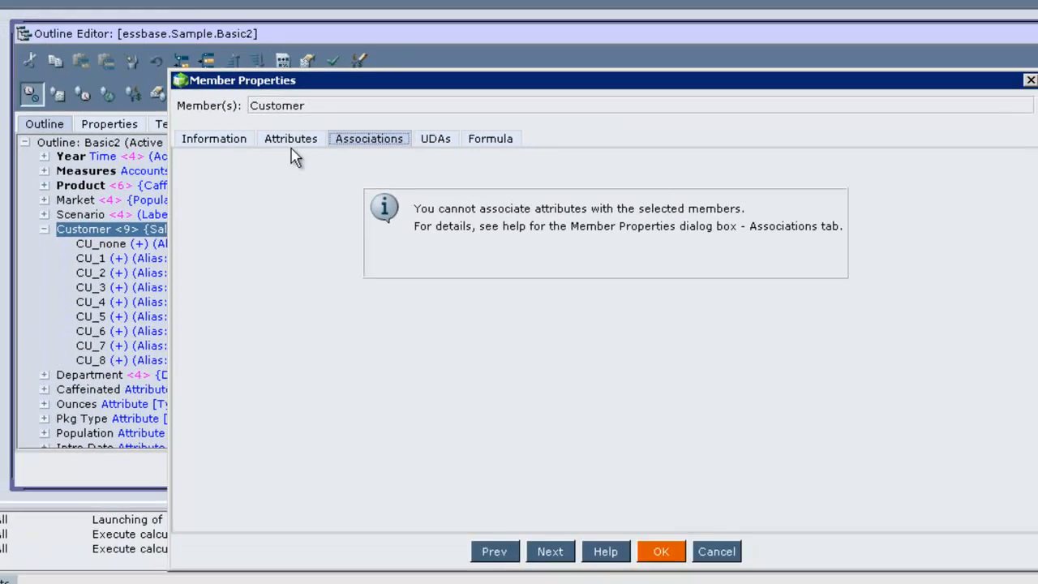
click(392, 37)
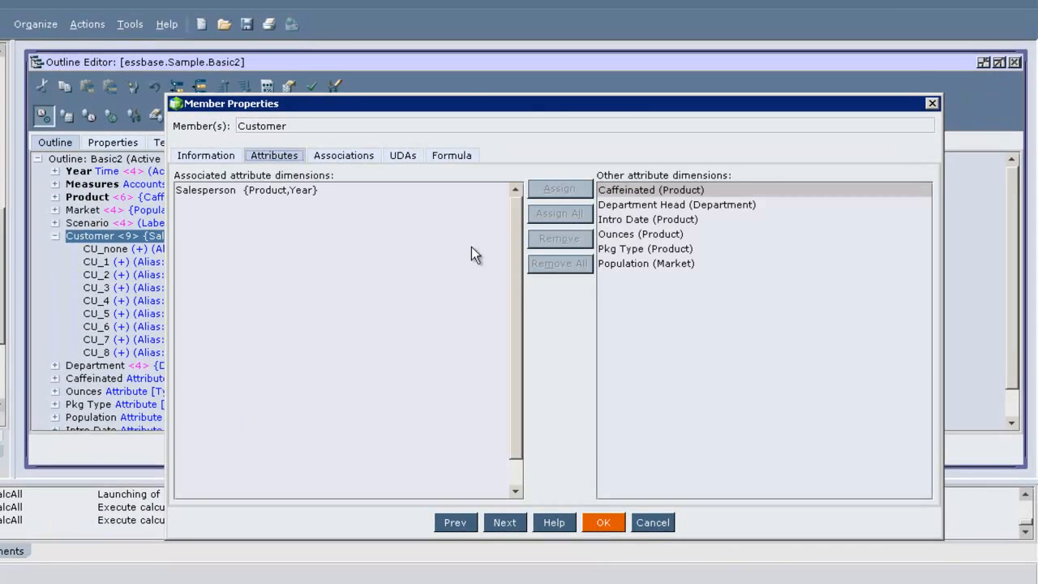
click(293, 191)
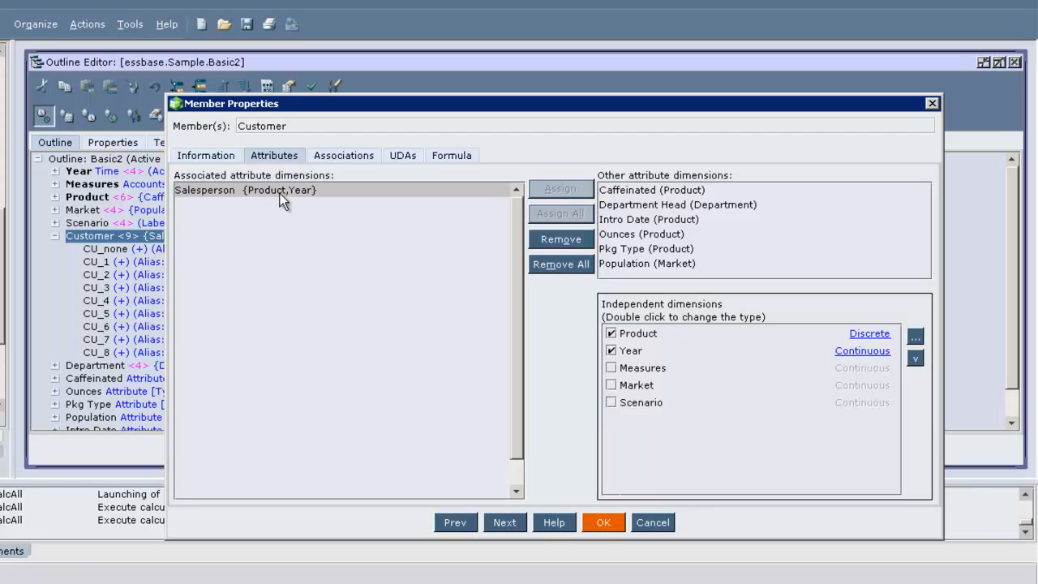
mouse_move(280, 191)
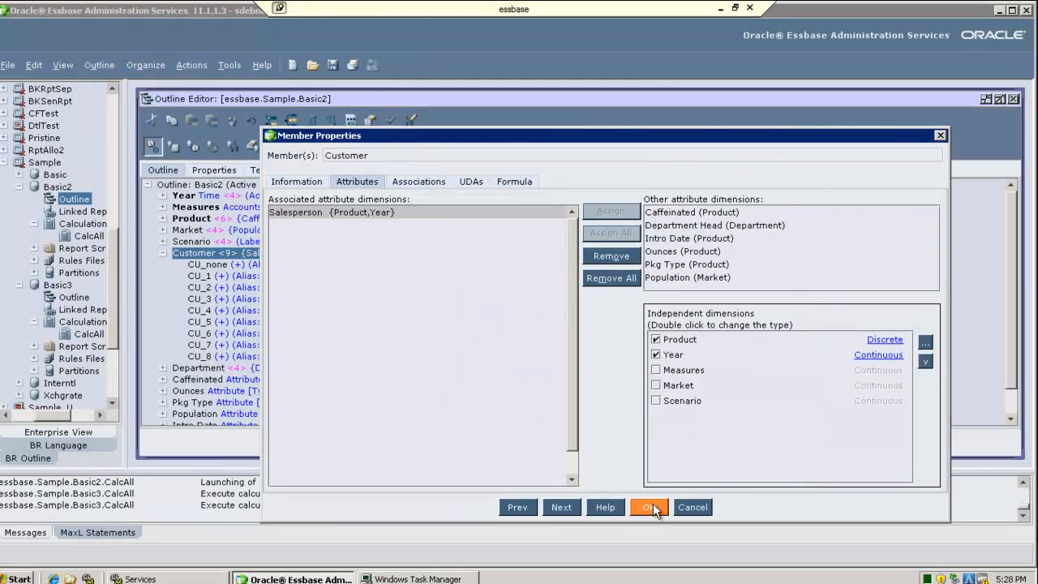
click(653, 507)
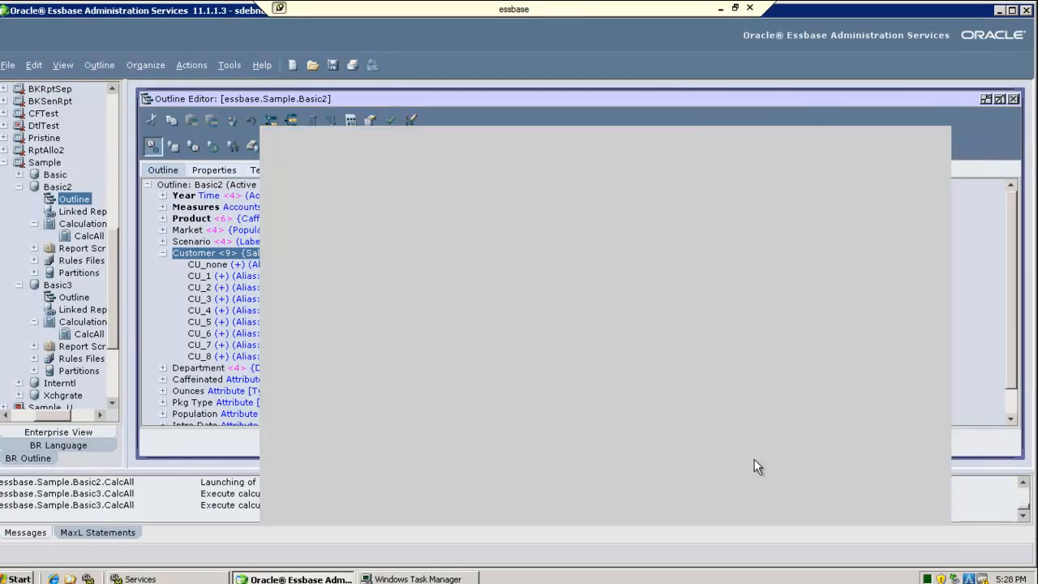
- Open the attribute associations of customer member CU_1 and expand the available Salesperson attribute dimension
click(207, 277)
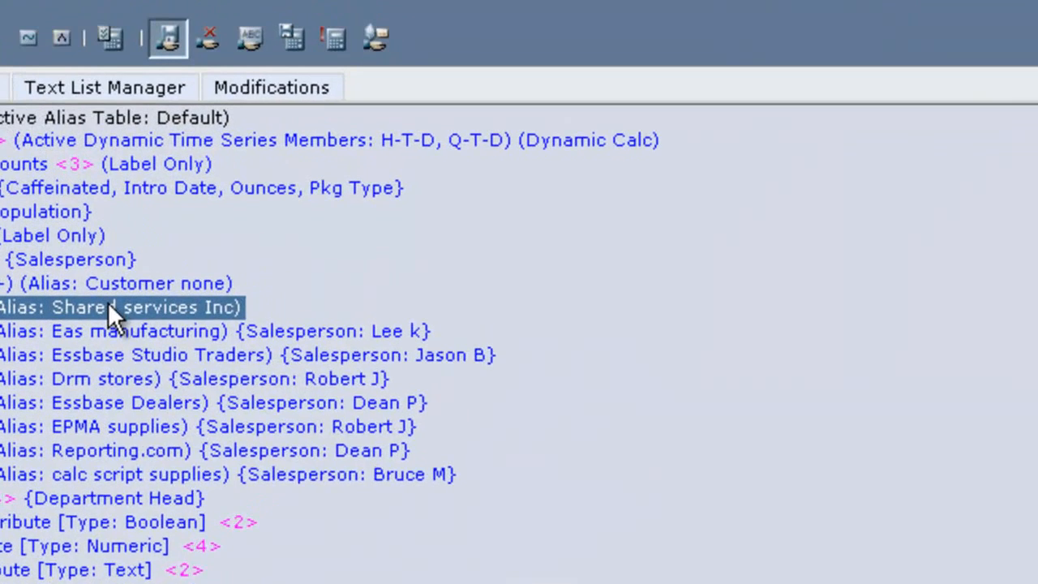
right_click(206, 278)
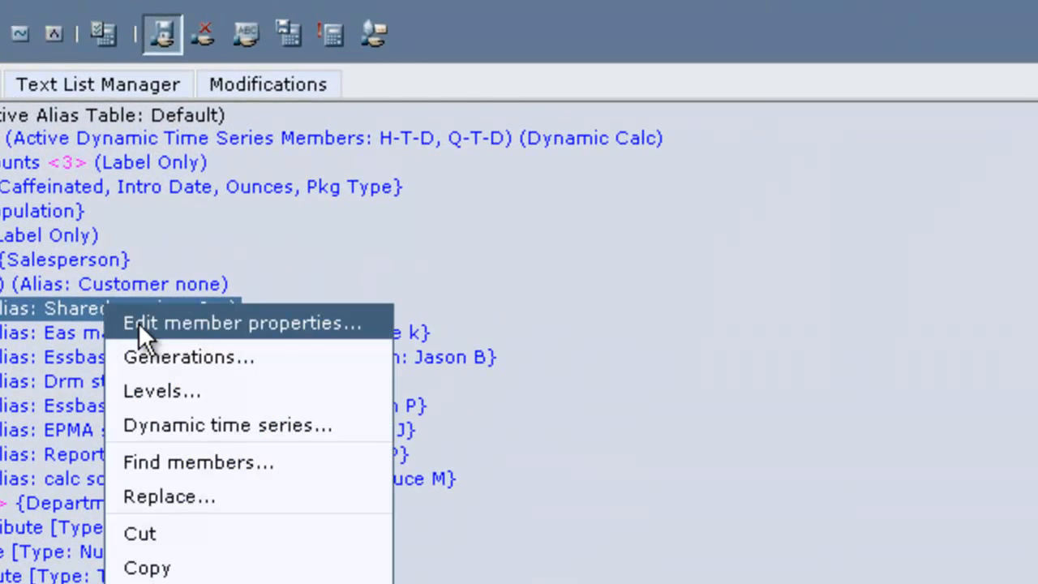
click(139, 323)
click(262, 115)
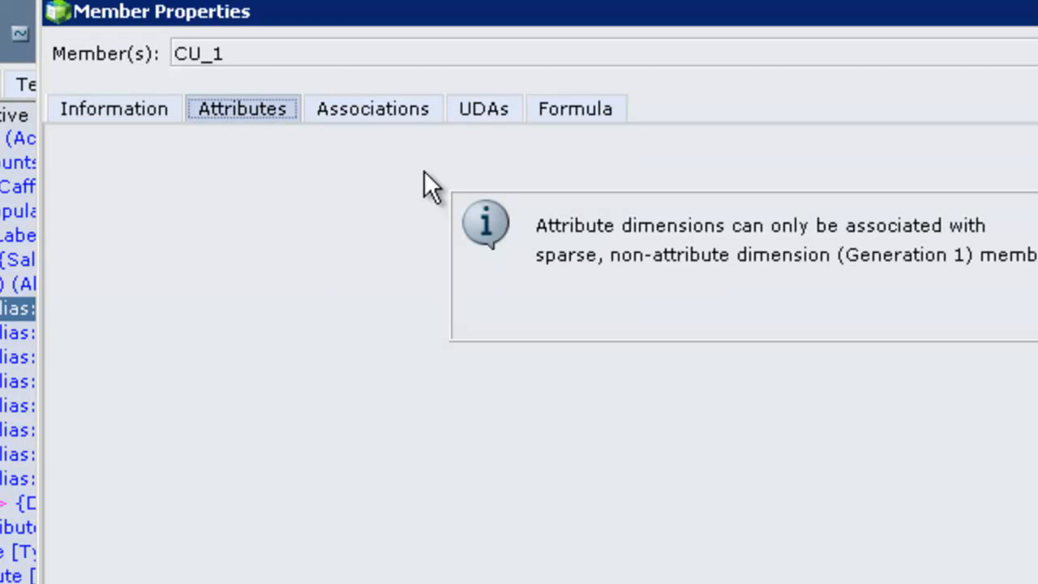
click(369, 110)
click(859, 199)
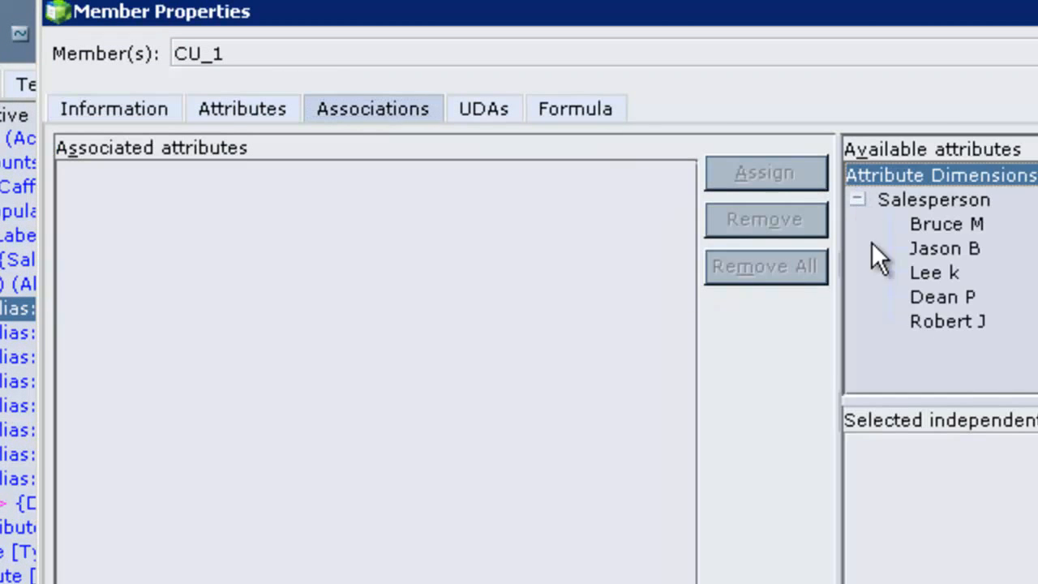
- Add the independent range (100-10, Jan) to (100-10, Mar) for the first listed Salesperson attribute
click(937, 223)
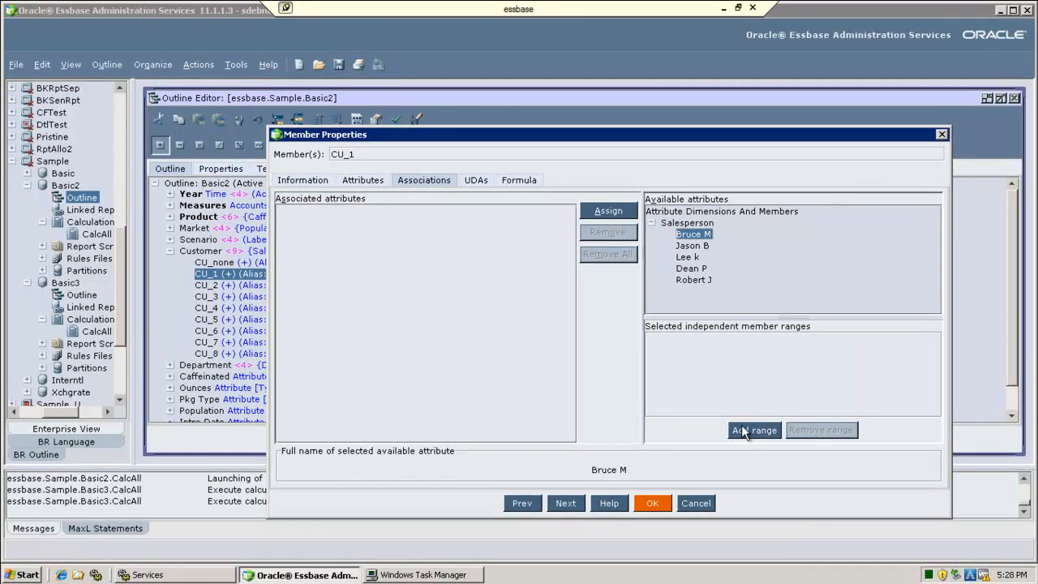
click(789, 452)
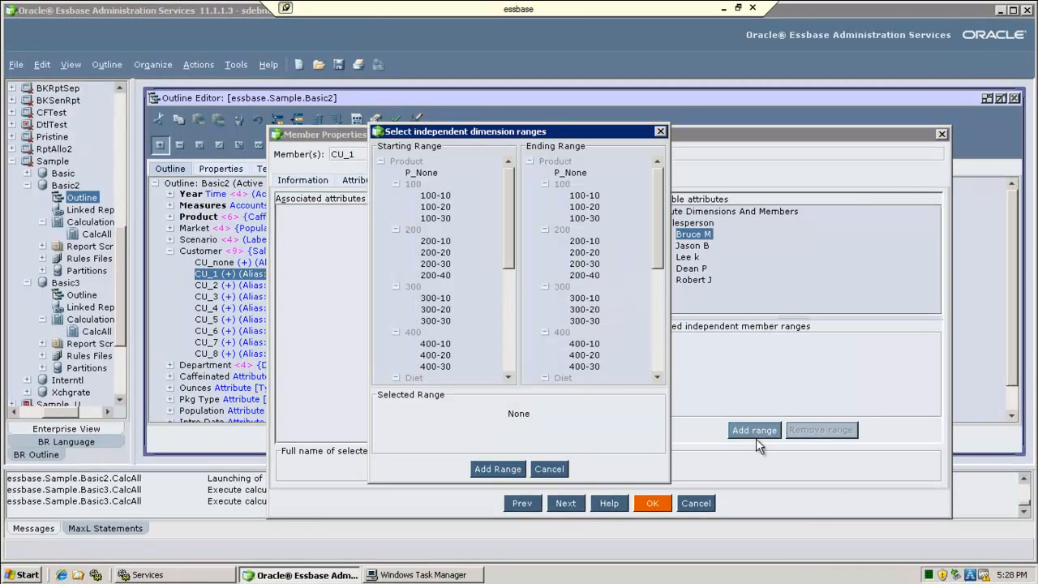
click(436, 196)
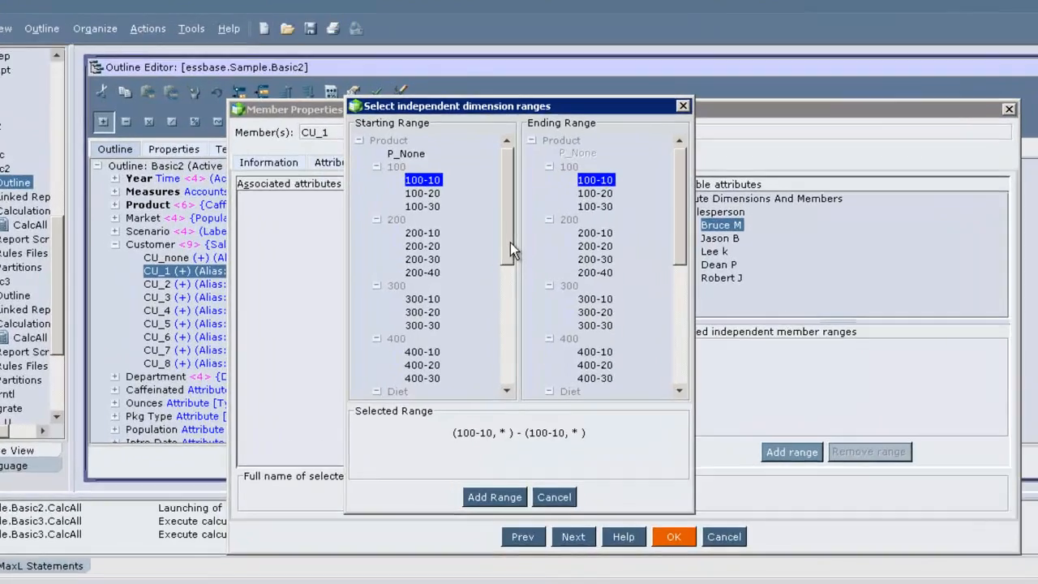
drag(510, 249, 490, 412)
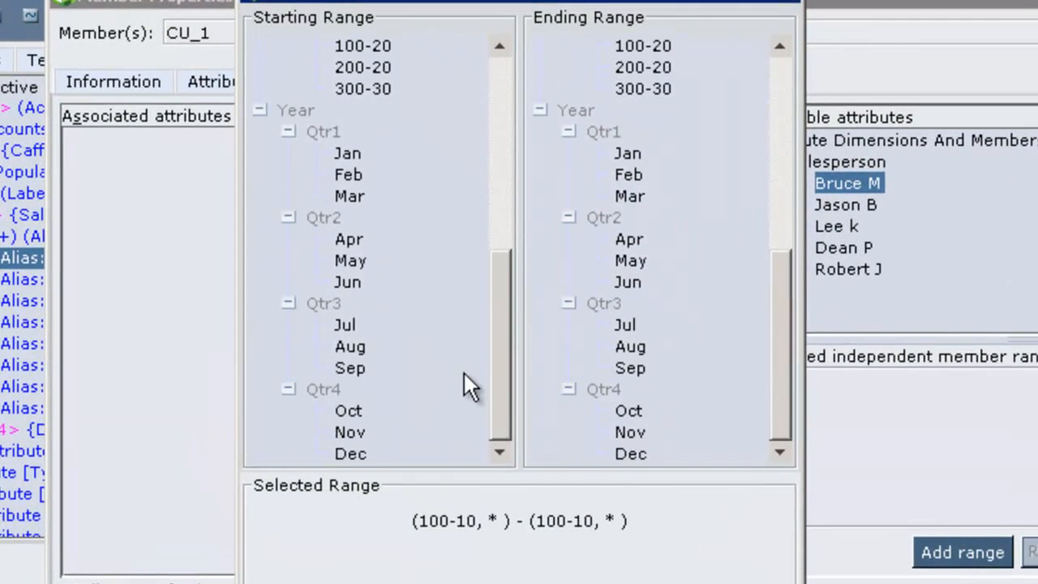
click(349, 154)
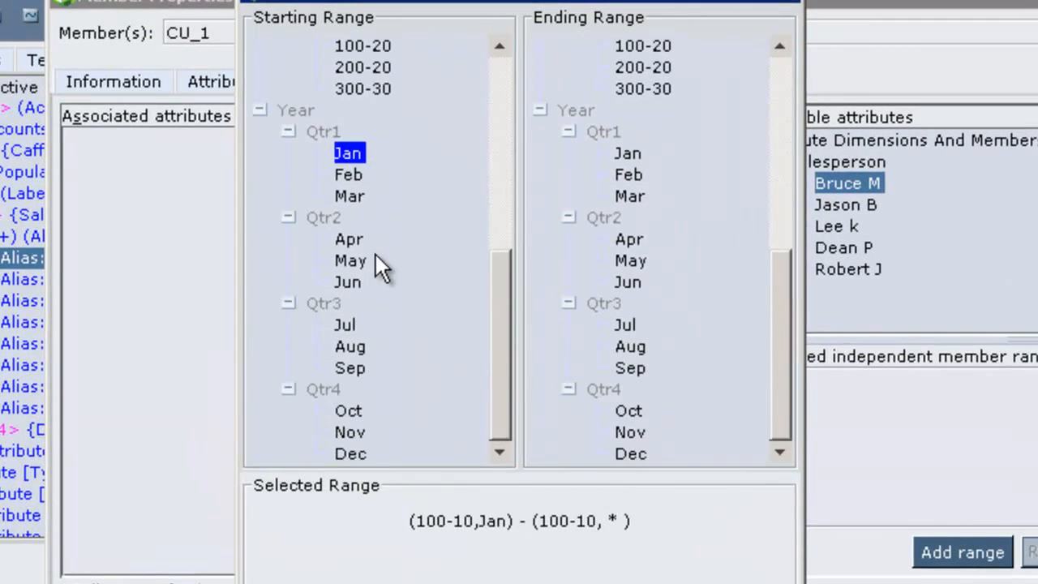
click(632, 197)
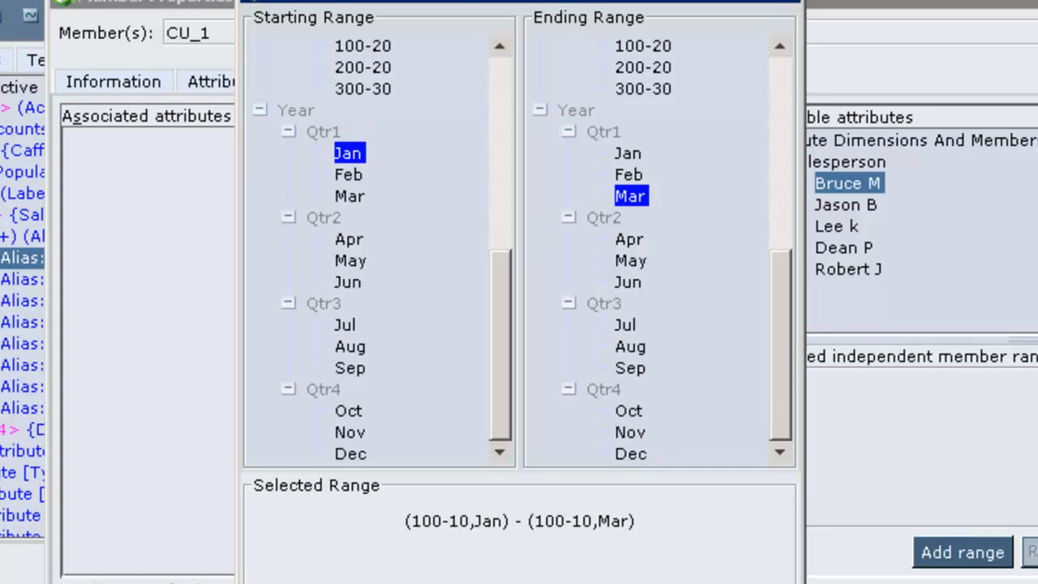
click(600, 582)
click(844, 389)
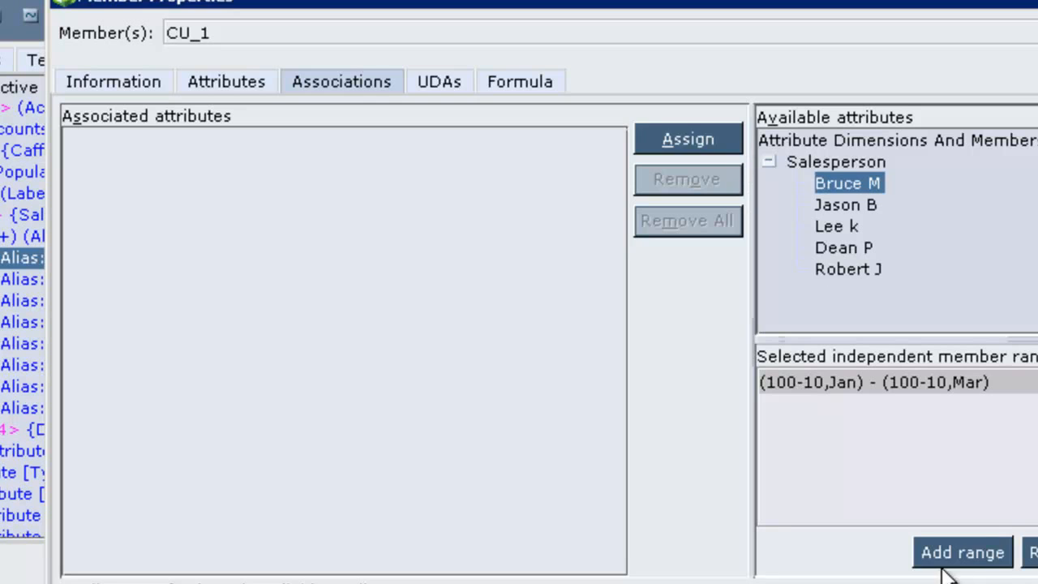
- Add a second range, (300-10, Jan) to (300-10, Mar), and assign the first listed Salesperson attribute to CU_1 with both ranges
click(963, 552)
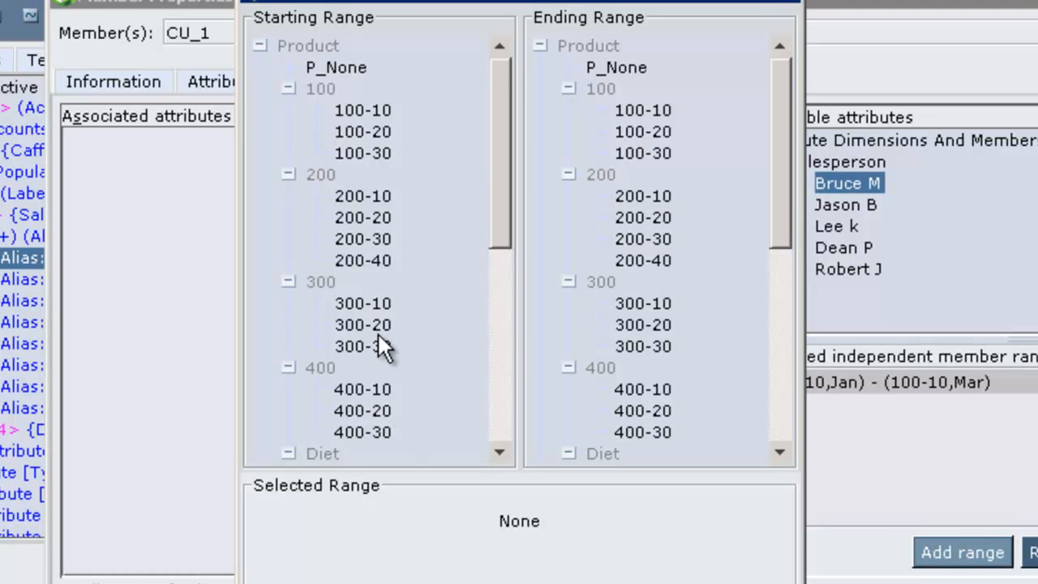
click(372, 307)
scroll(511, 257, down, 4)
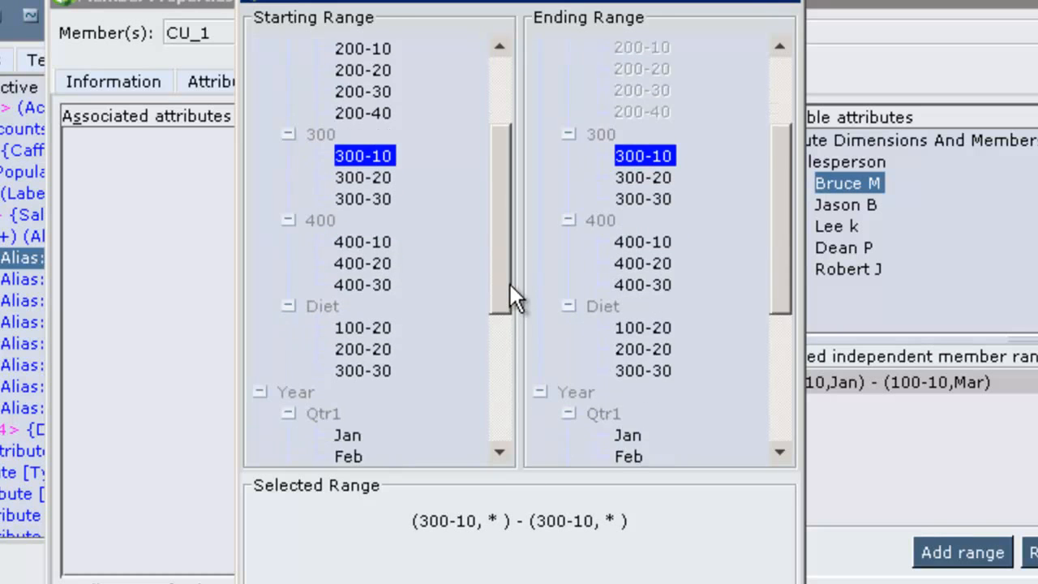
click(348, 318)
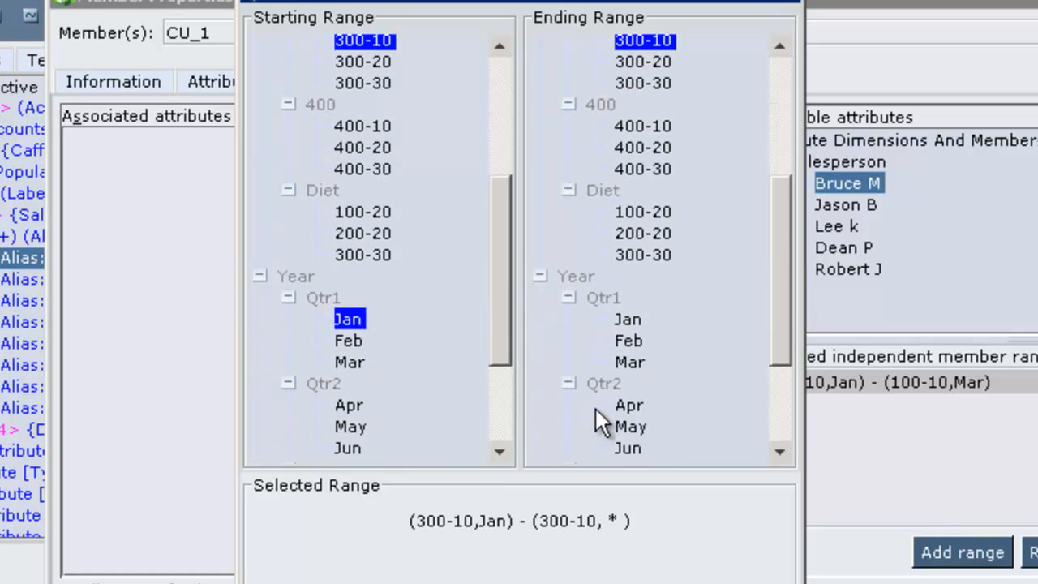
click(628, 362)
click(633, 582)
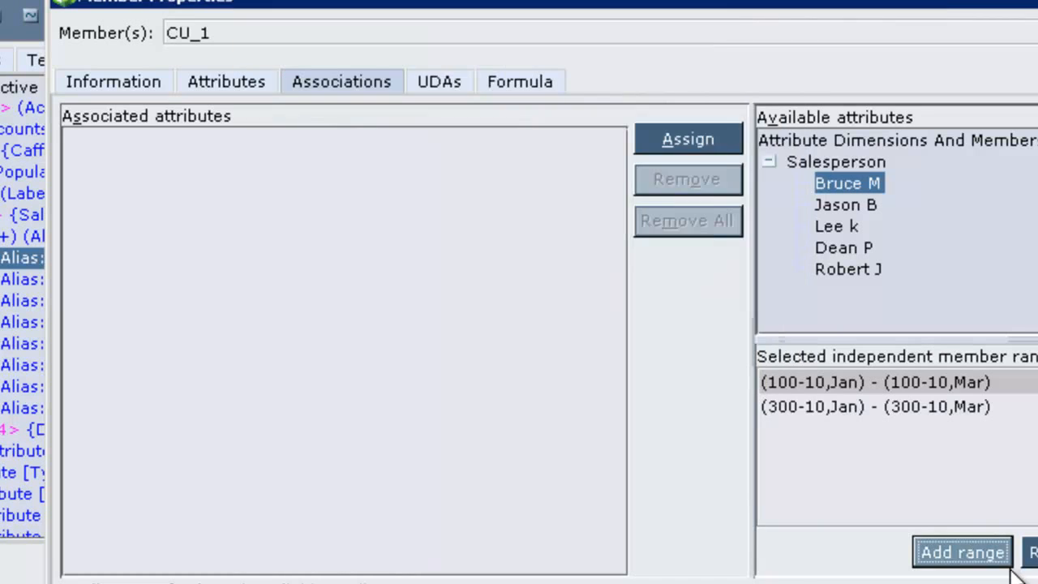
click(702, 140)
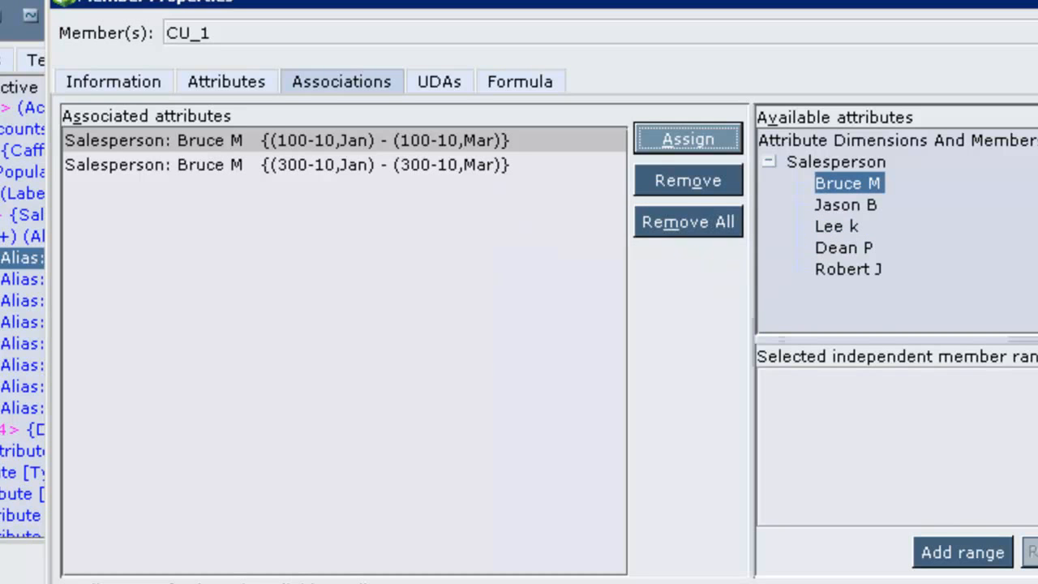
- Add the independent range (100-10, Apr) to (100-10, Jun) for the second listed Salesperson attribute
click(1025, 190)
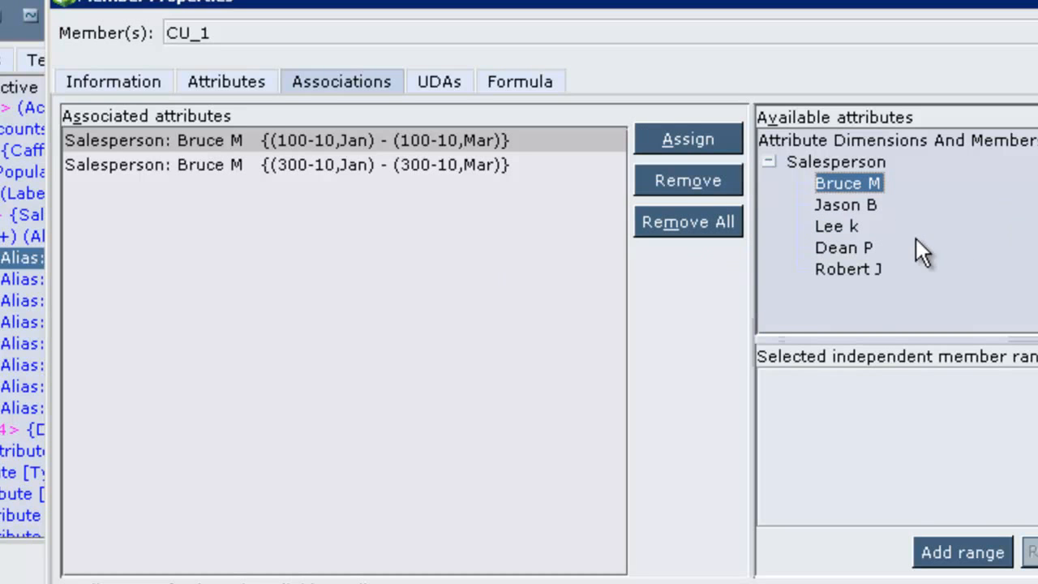
click(872, 204)
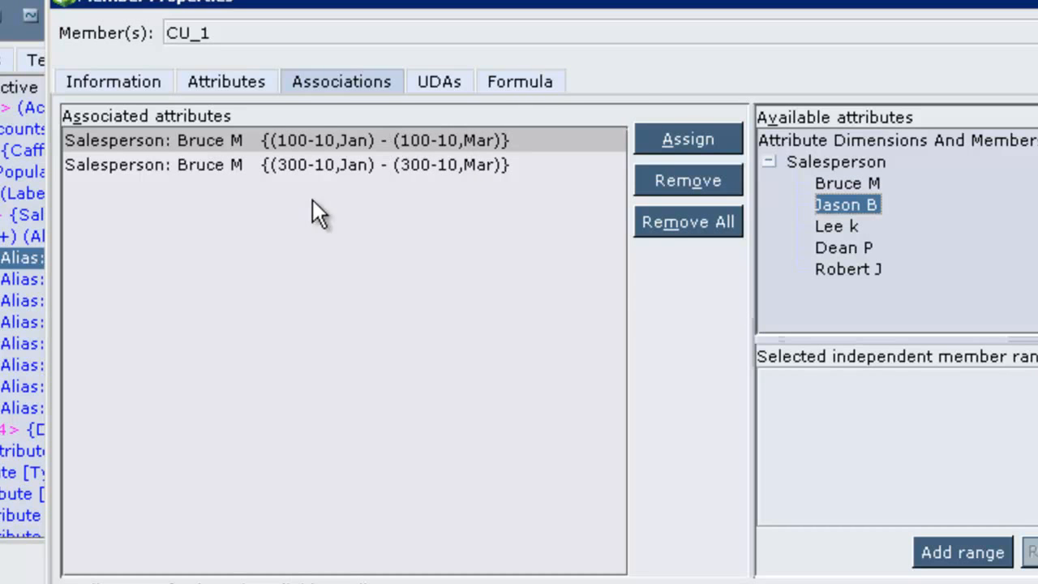
click(965, 555)
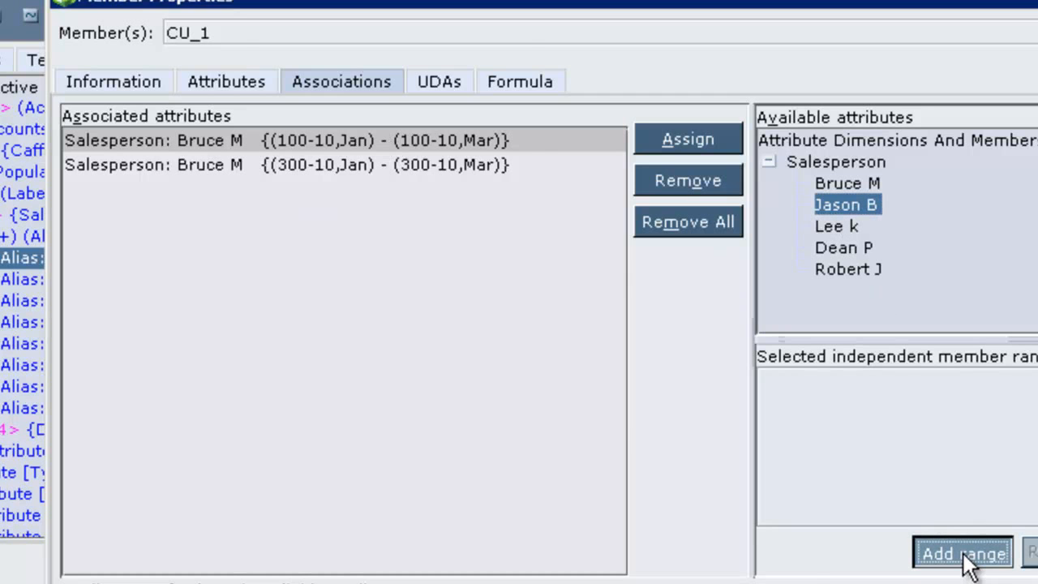
drag(502, 185, 475, 372)
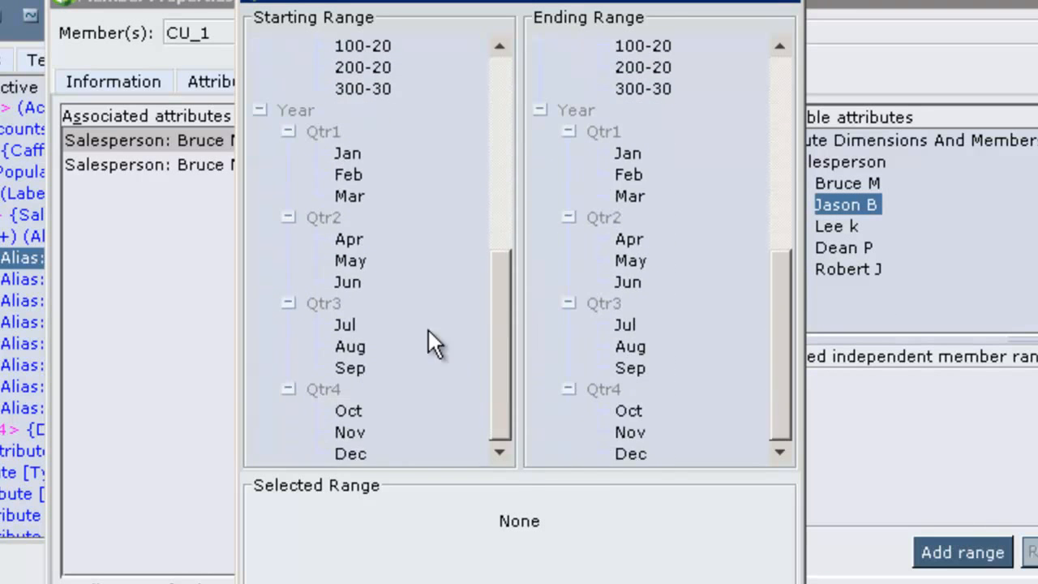
click(361, 240)
click(632, 283)
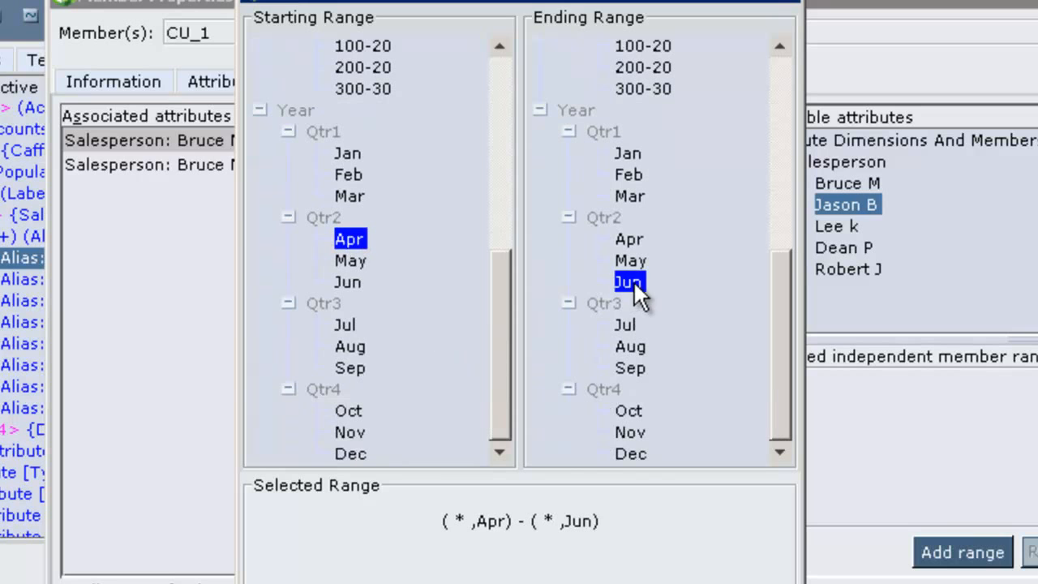
drag(512, 341, 508, 149)
click(365, 110)
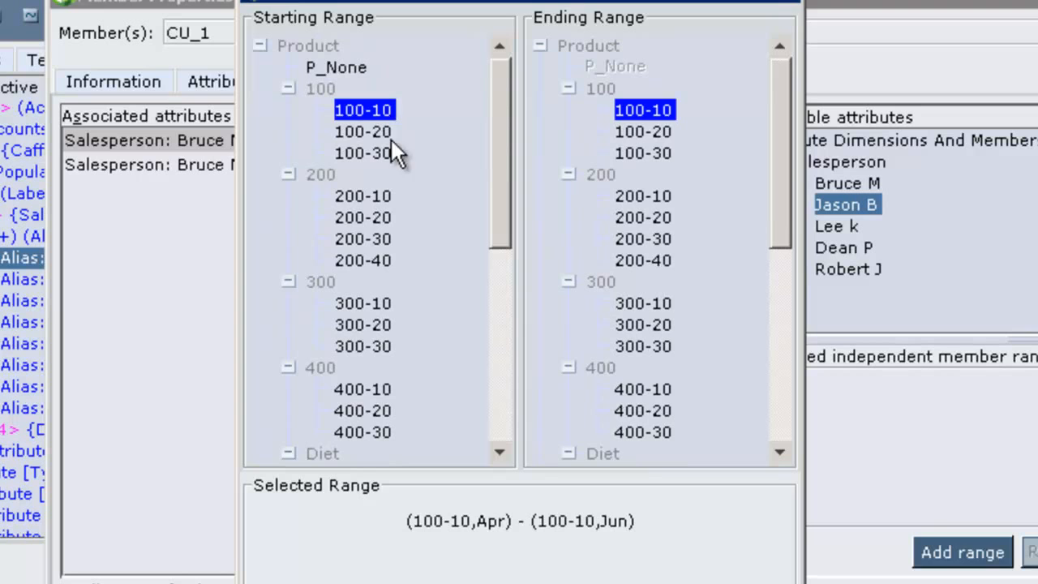
click(649, 583)
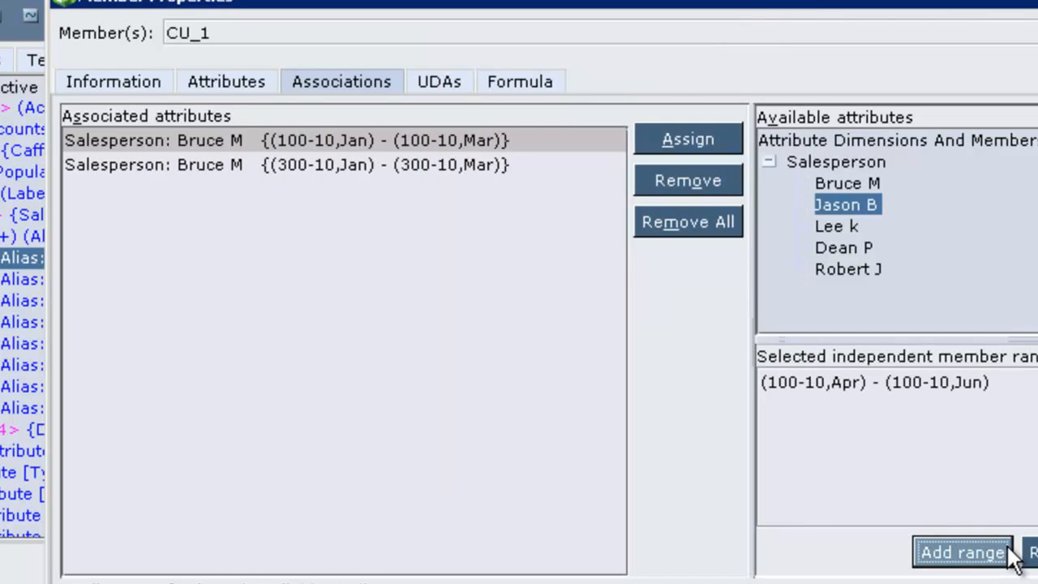
- Add the range (300-10, Apr) to (300-10, Jun) and assign the second listed Salesperson attribute to CU_1 with both ranges
click(967, 556)
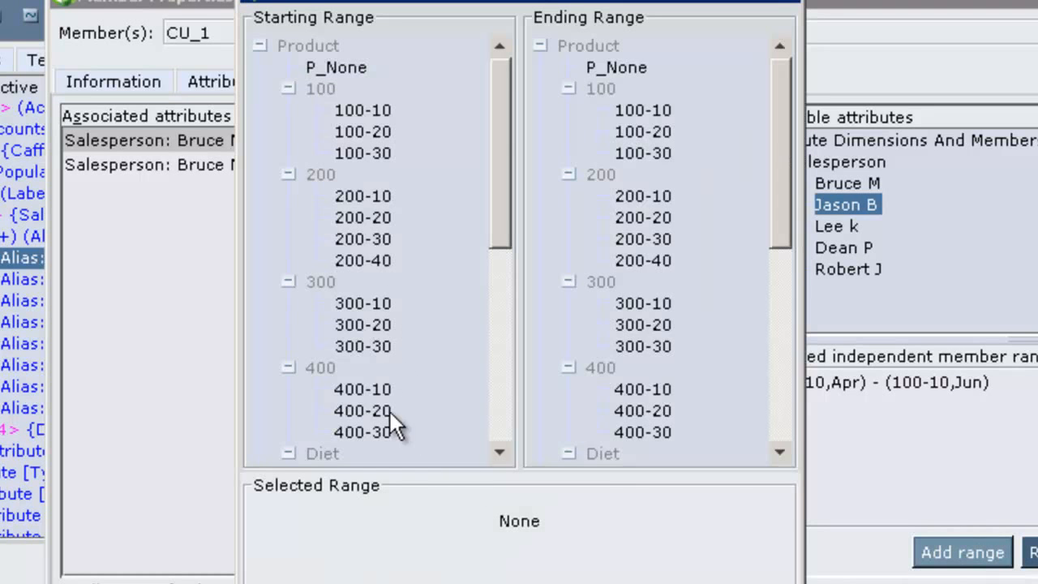
click(359, 304)
drag(503, 208, 470, 373)
click(349, 301)
click(628, 344)
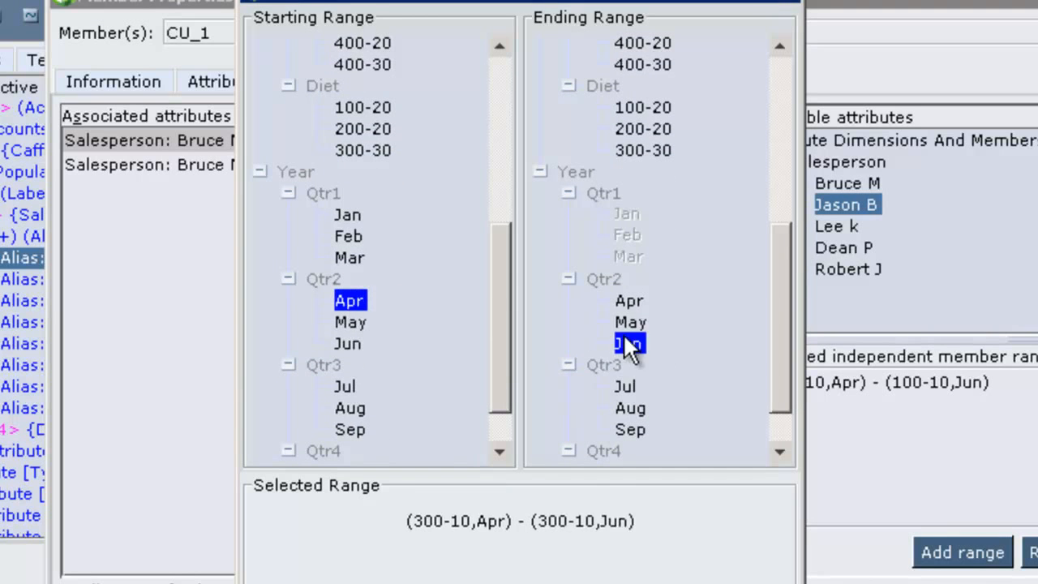
click(649, 583)
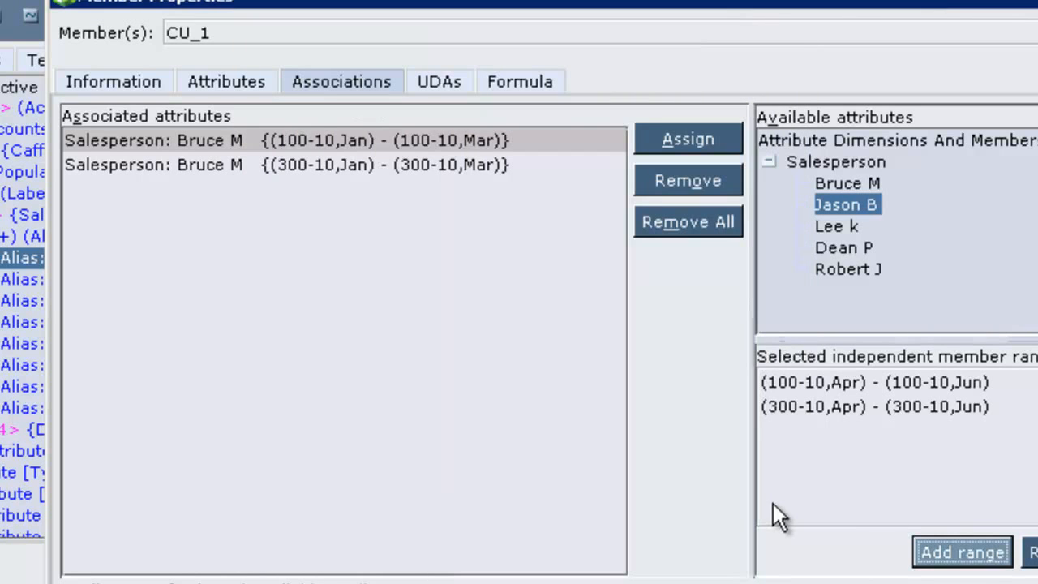
click(693, 133)
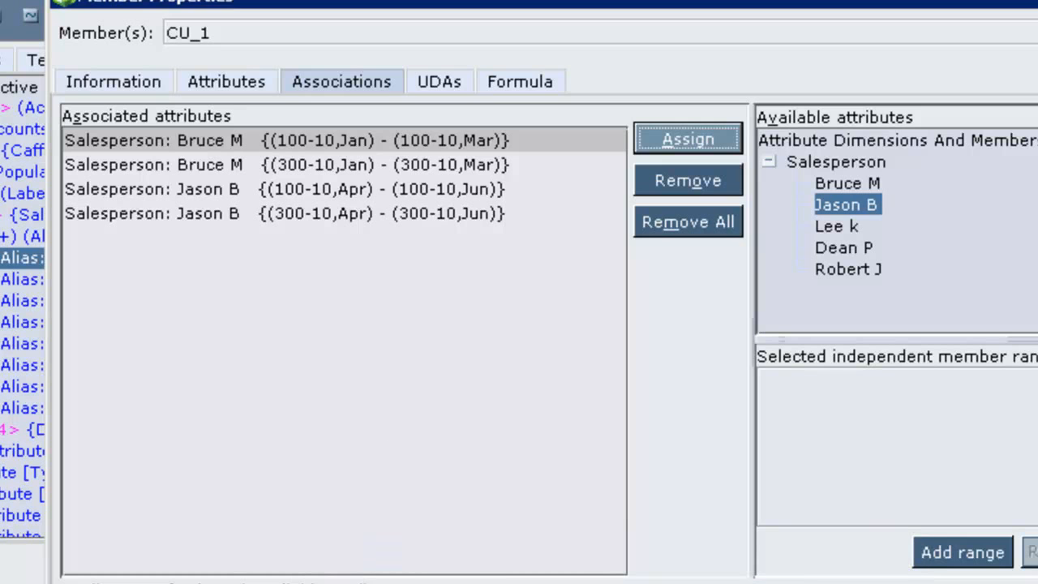
- Accept the CU_1 member properties and verify the Basic2 outline
key(Return)
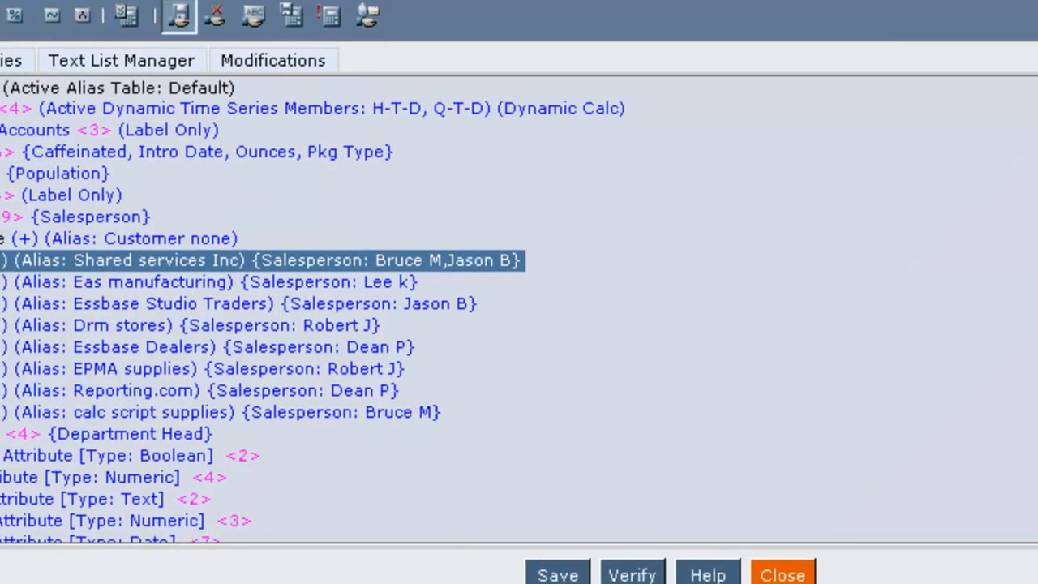
click(604, 570)
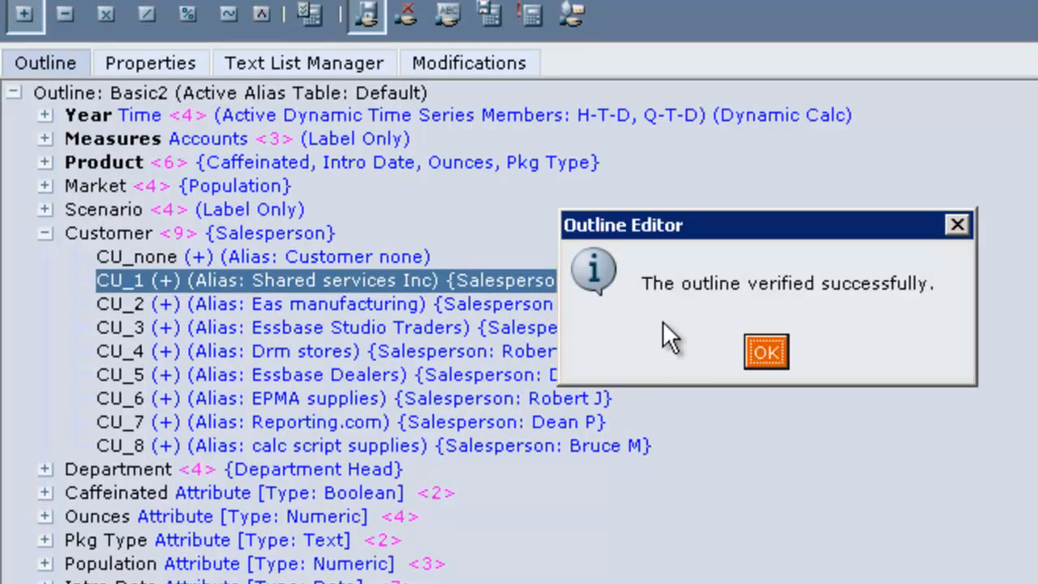
click(766, 352)
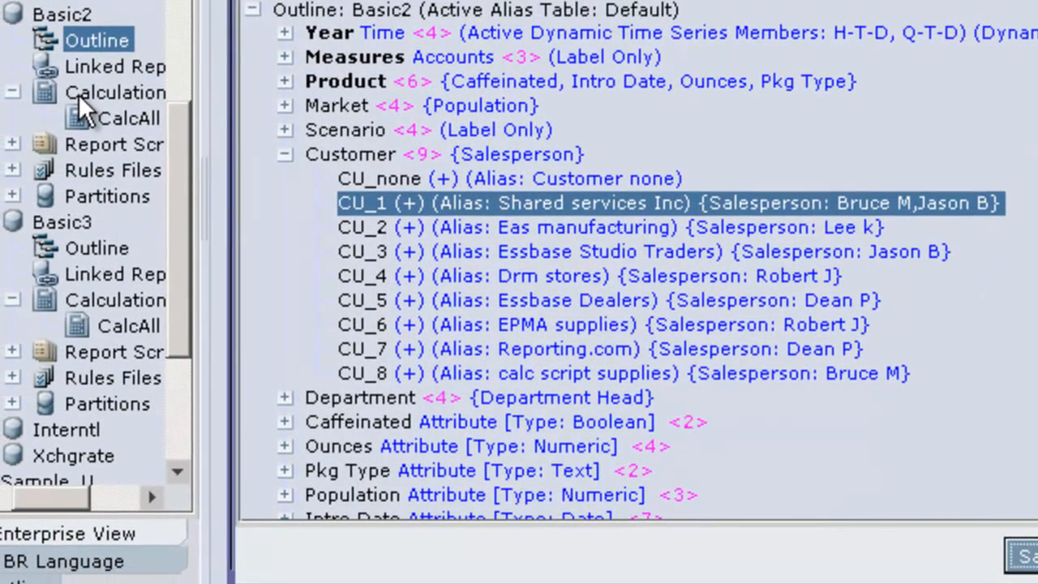
- Execute the CalcAll calculation script of the Basic2 database
right_click(105, 107)
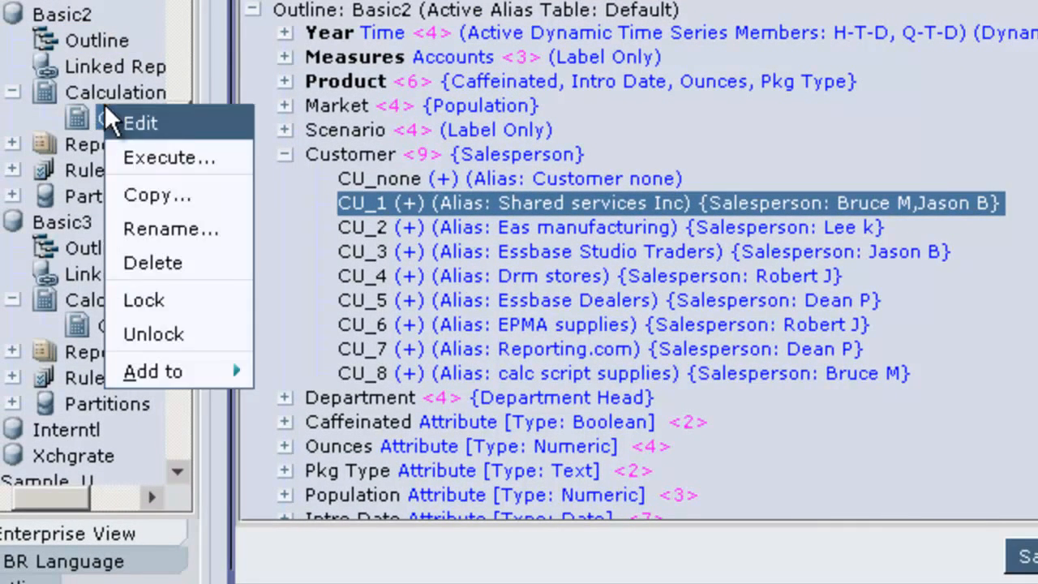
click(172, 165)
click(885, 235)
click(1014, 289)
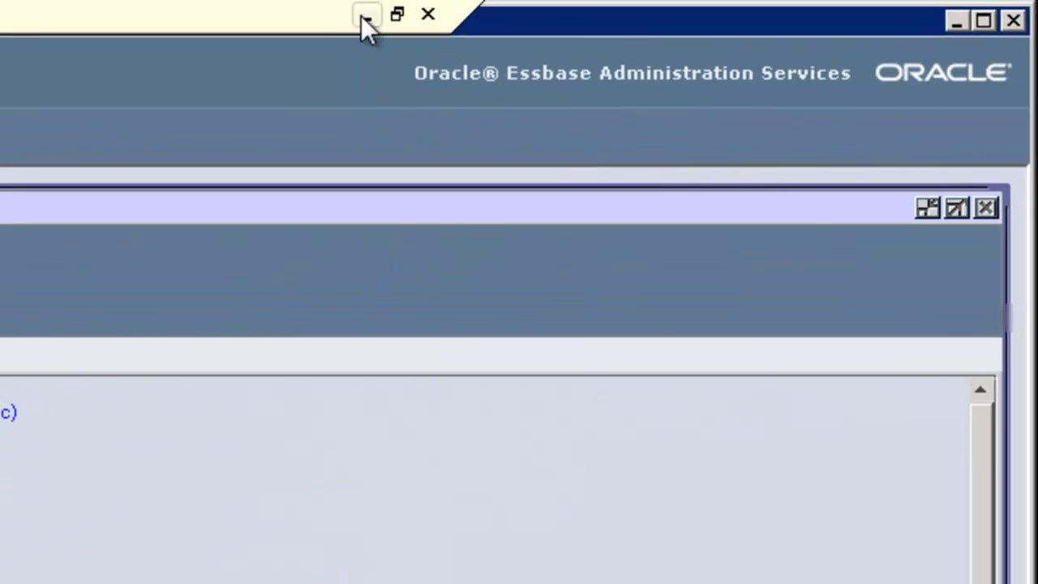
- Switch to the varying attributes workbook in Excel and open Sheet7
click(367, 13)
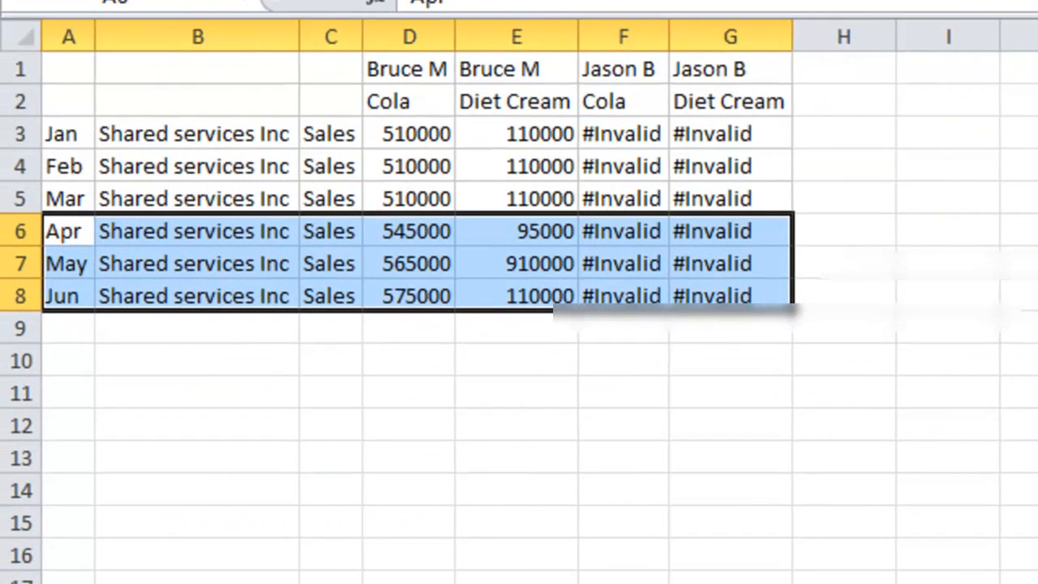
key(ctrl+Page_Down)
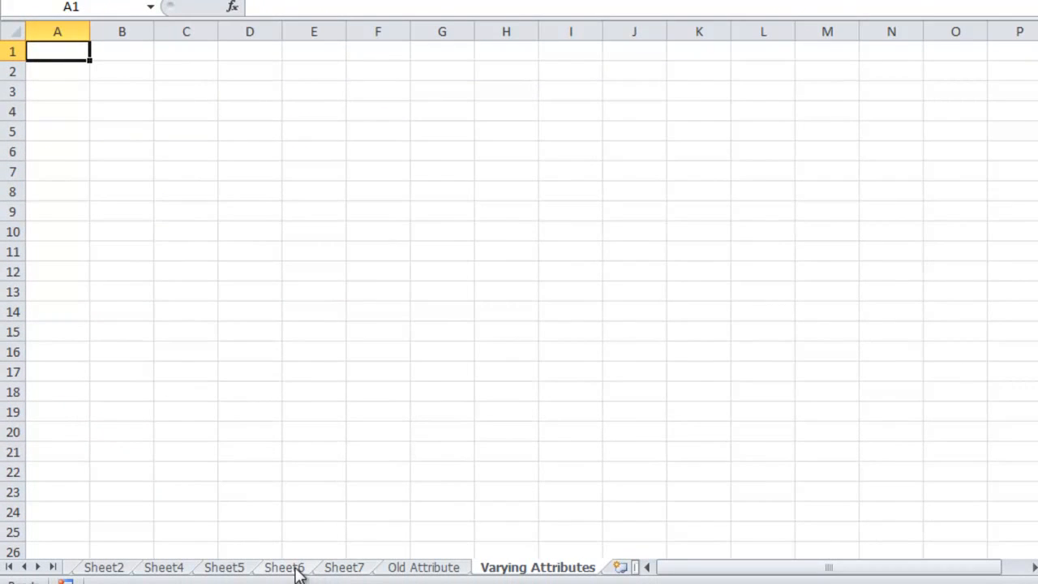
click(297, 569)
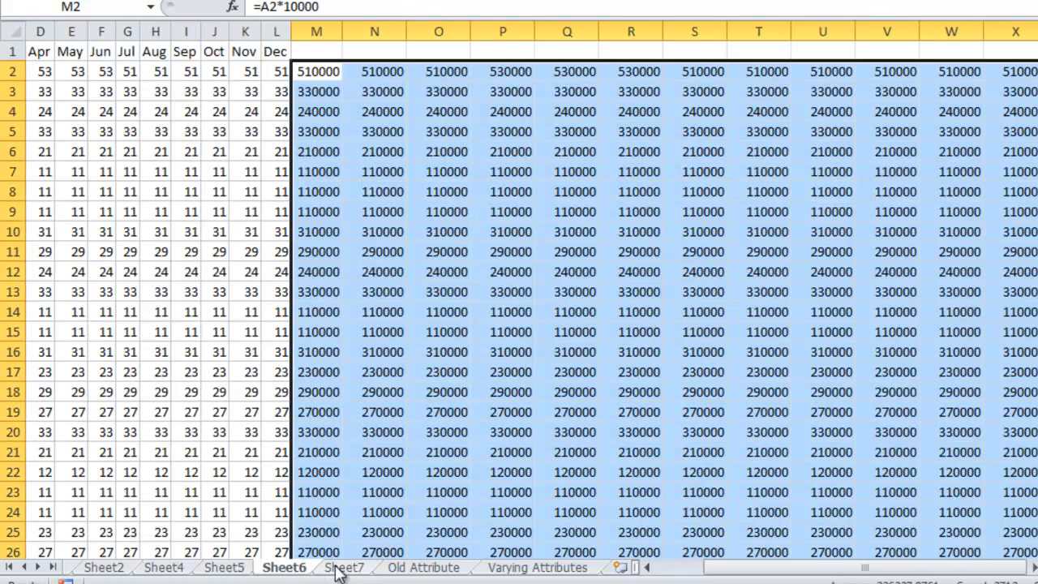
click(344, 569)
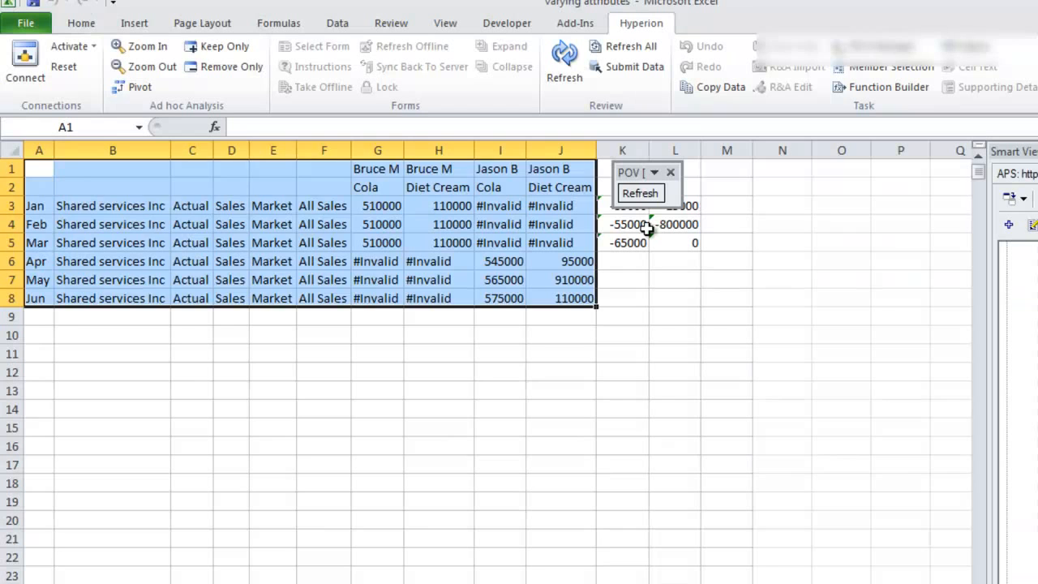
- Clear the old difference values from cells K3:L6 and view the available actions for the Smart View database connection
click(631, 205)
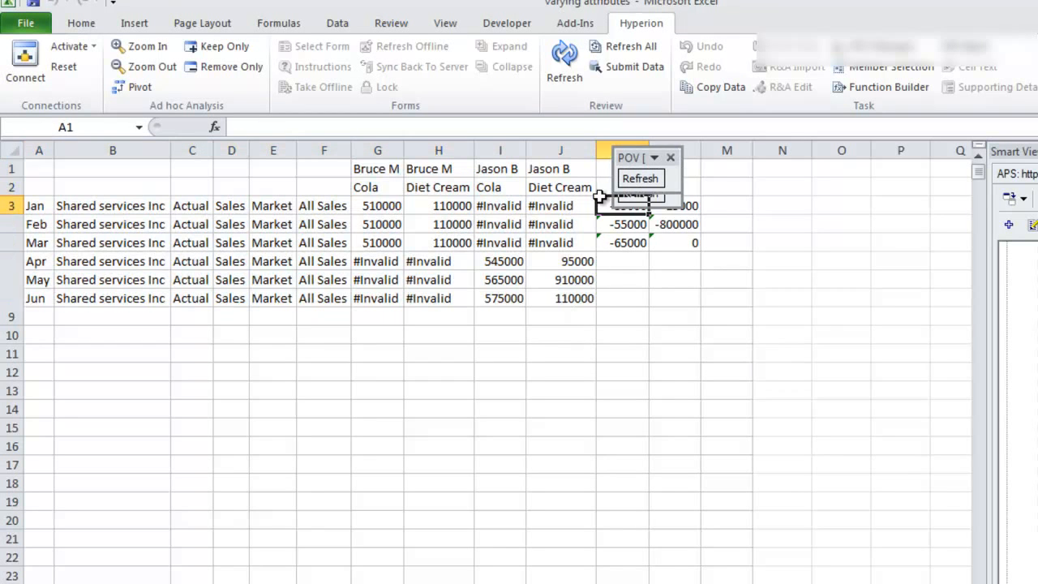
drag(633, 205, 688, 281)
key(Delete)
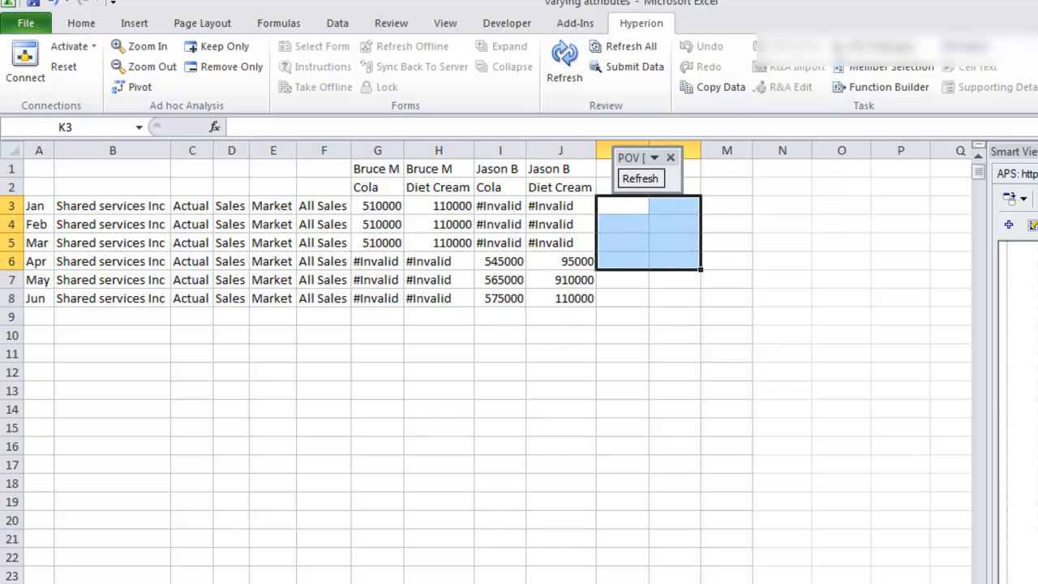
right_click(891, 226)
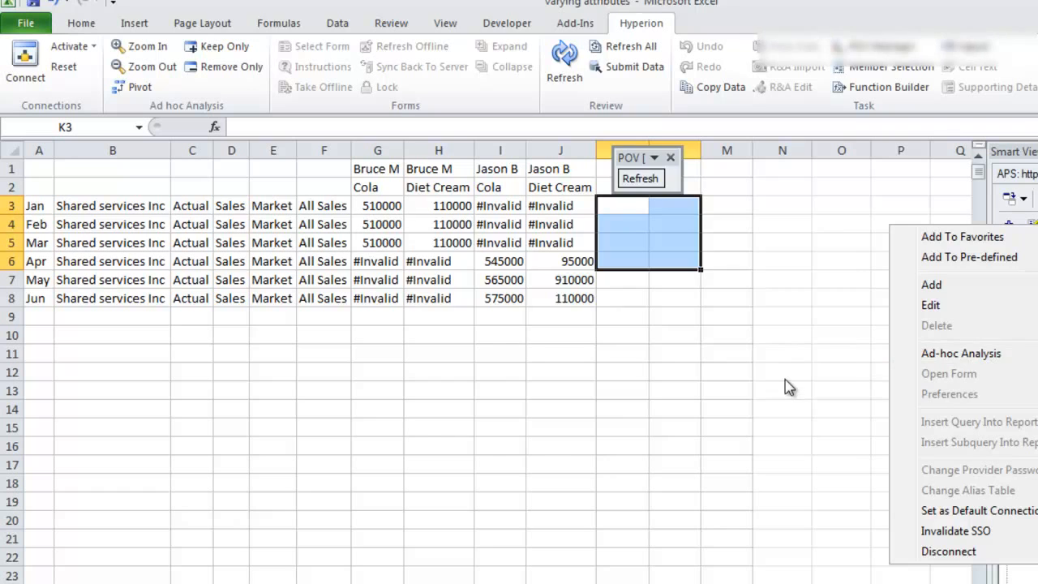
click(706, 387)
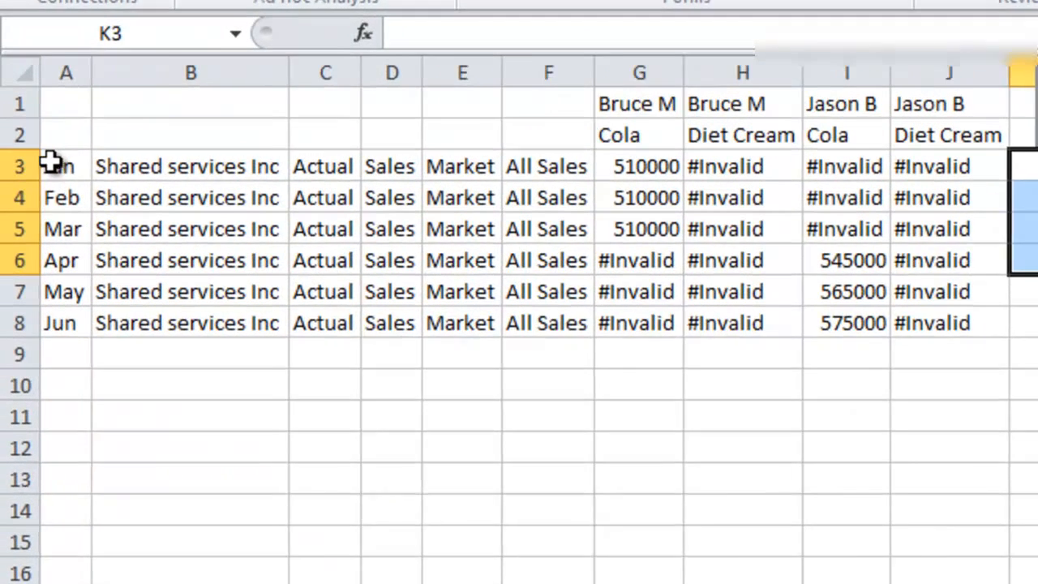
- Examine the first Salesperson's Cola sales for Jan to Mar and the second Salesperson's for Apr to Jun
drag(51, 163, 39, 224)
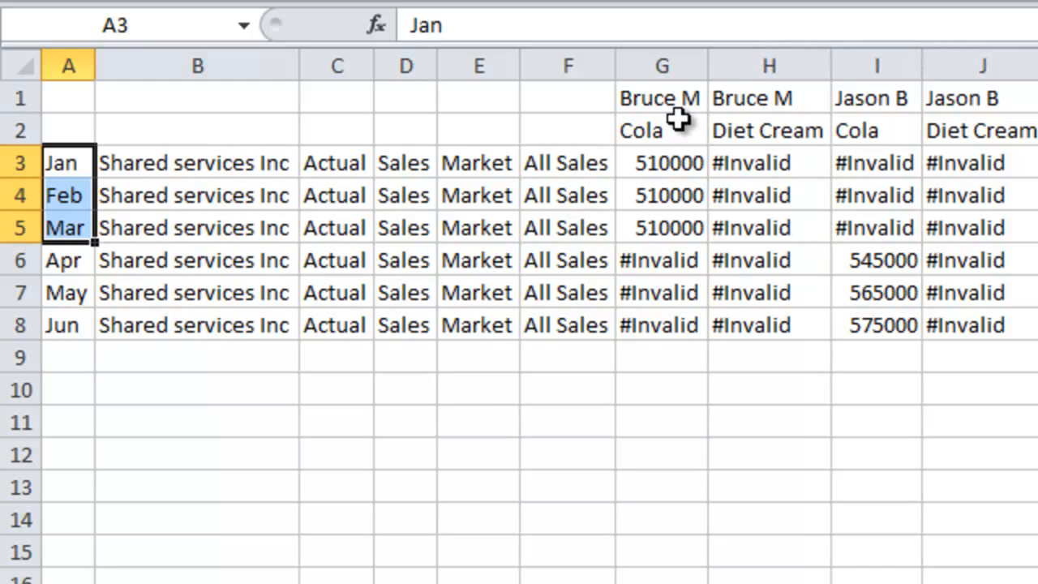
drag(675, 166, 681, 223)
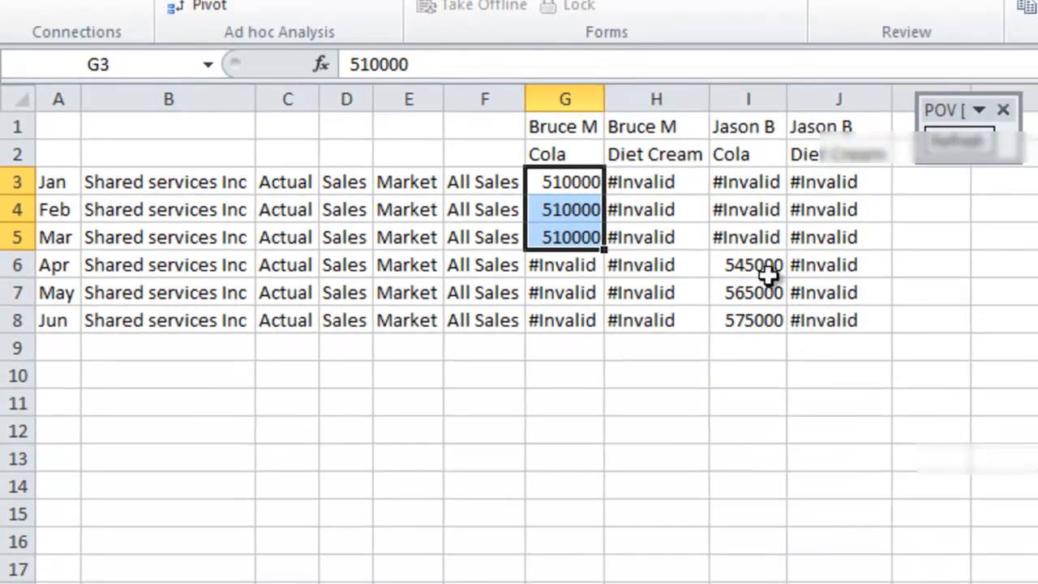
drag(876, 260, 894, 322)
drag(419, 253, 420, 254)
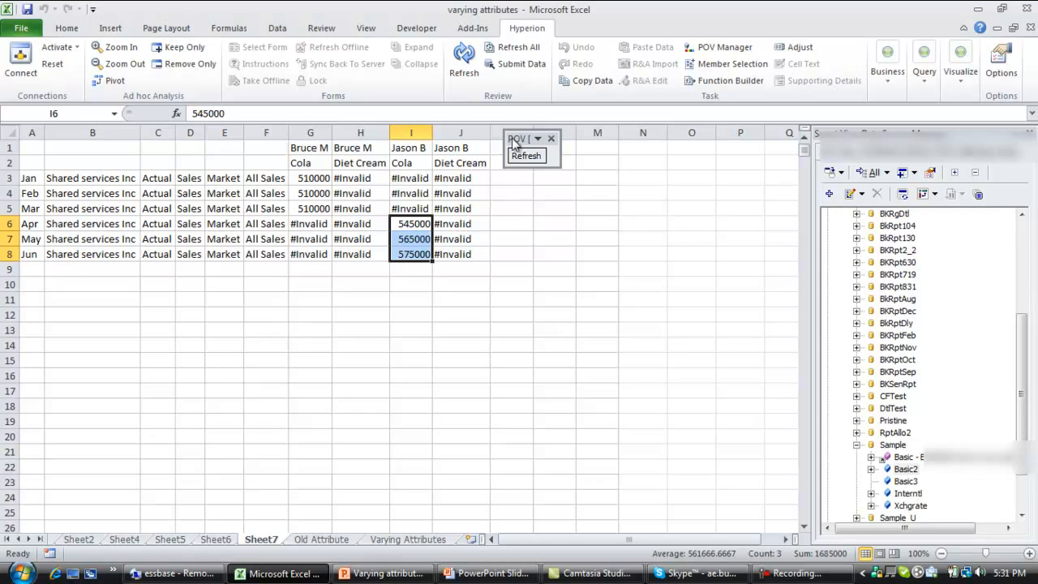
- Move the POV box clear of column K and enter the formula =G3-I6 in cell K3
drag(510, 135, 610, 146)
click(524, 166)
click(520, 178)
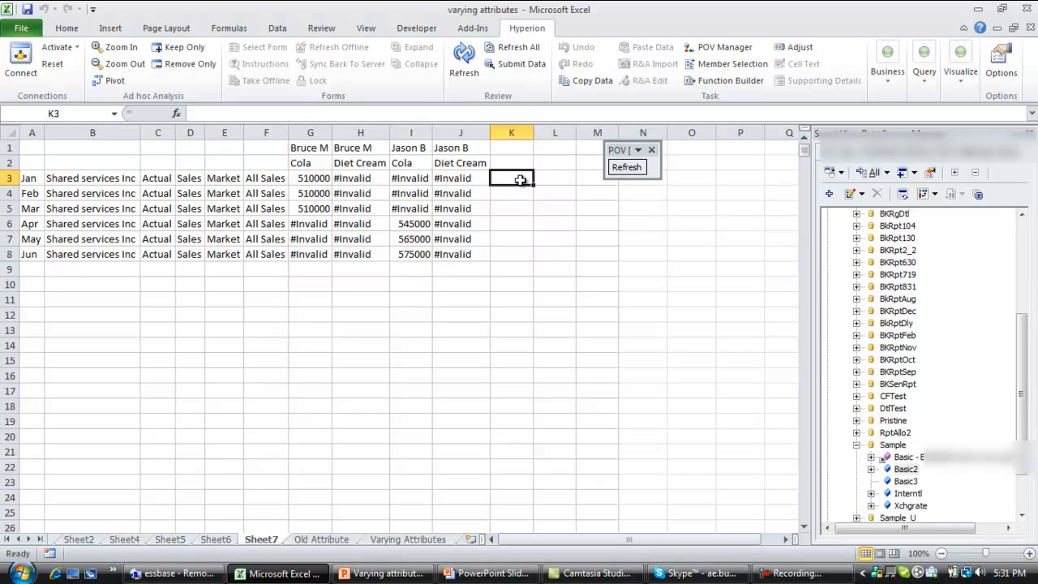
text(=)
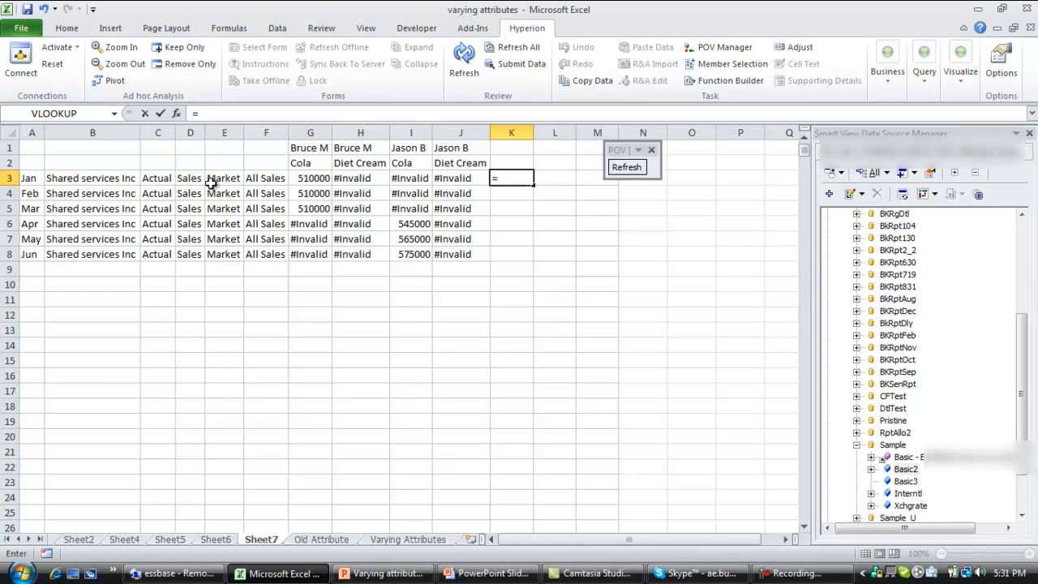
click(301, 180)
text(-)
click(412, 225)
key(Return)
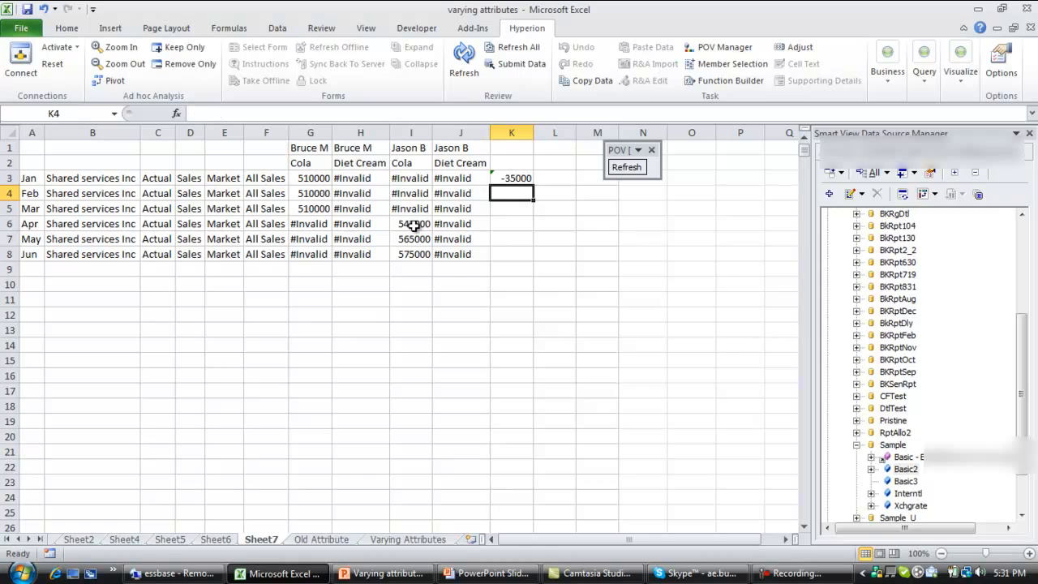
- Copy the difference formula in K3 down through K5
click(552, 163)
click(511, 178)
drag(533, 185, 523, 215)
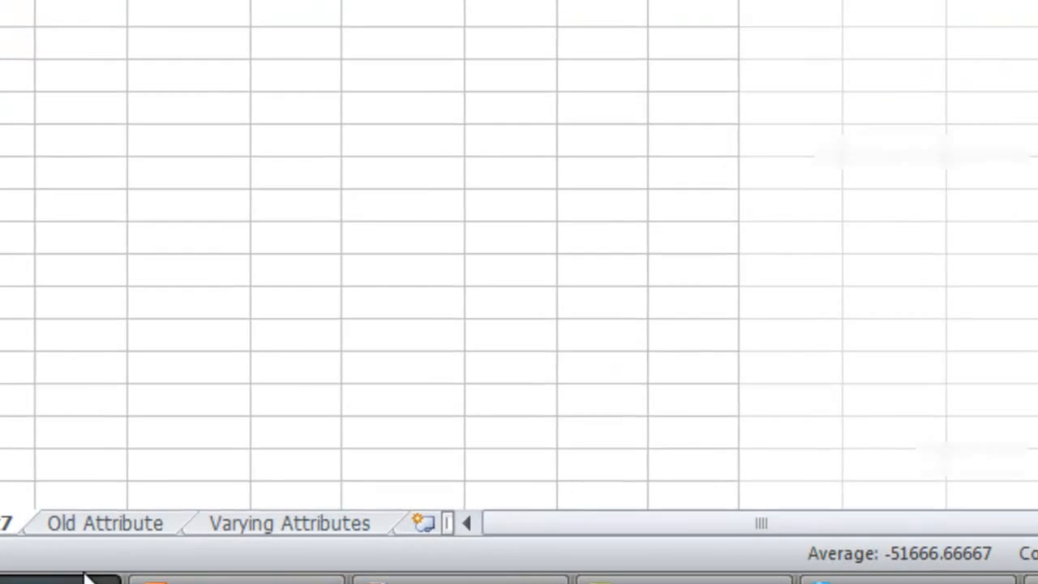
- Review the Jan to Jun sales rows on the Old Attribute sheet for comparison
click(104, 523)
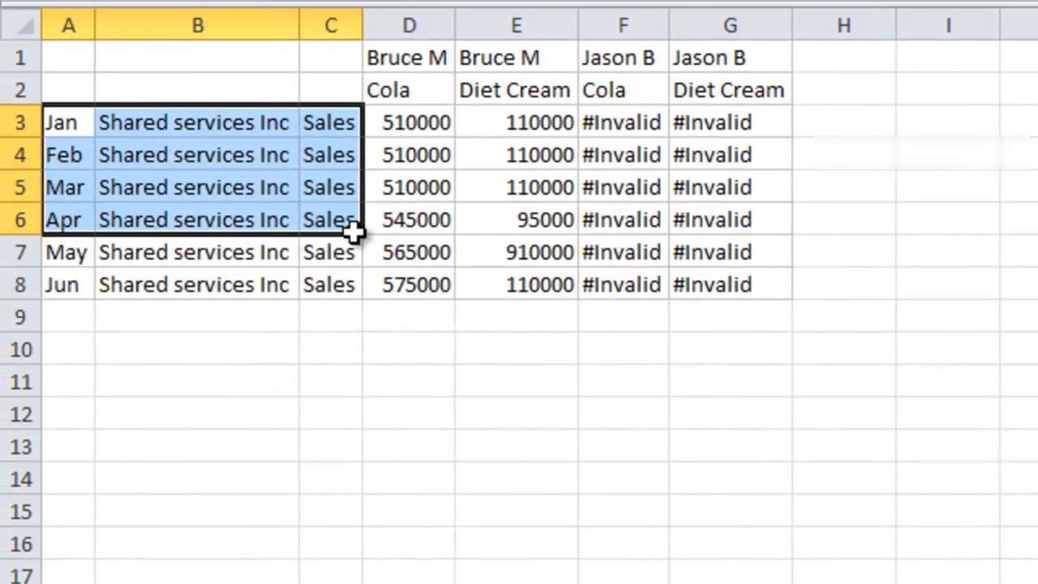
drag(355, 233, 351, 284)
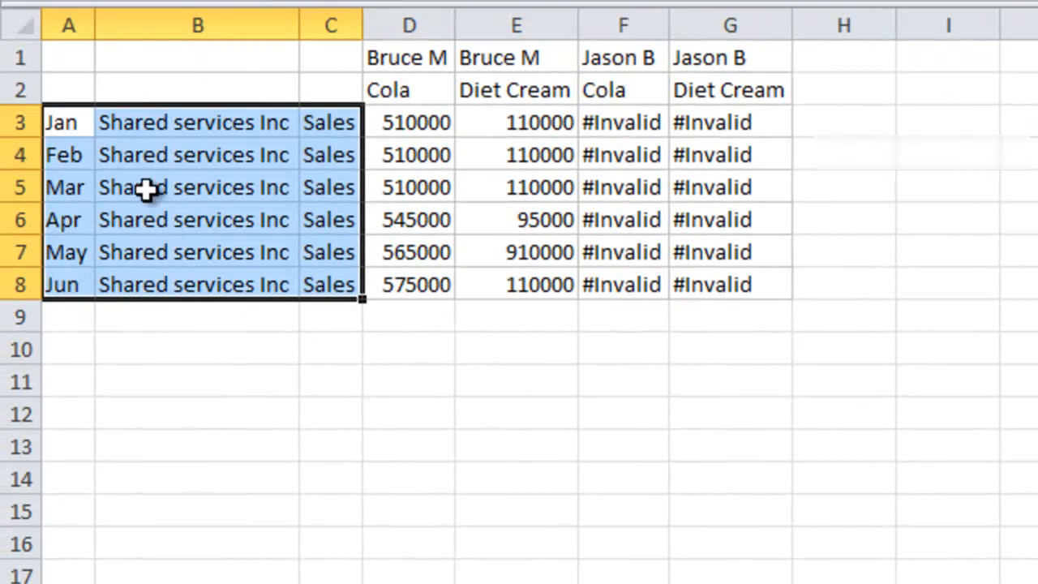
click(76, 123)
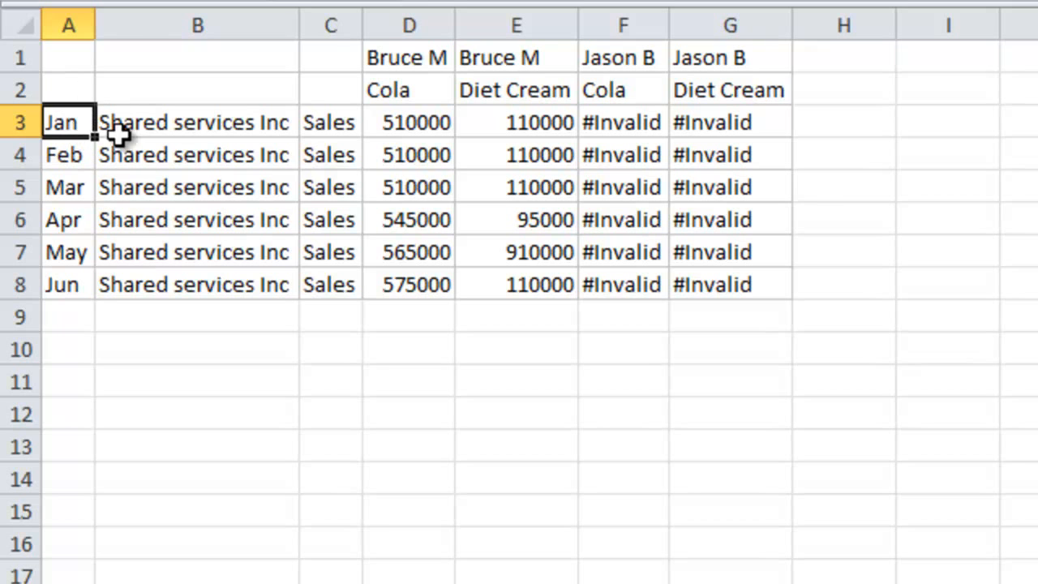
drag(74, 117, 382, 163)
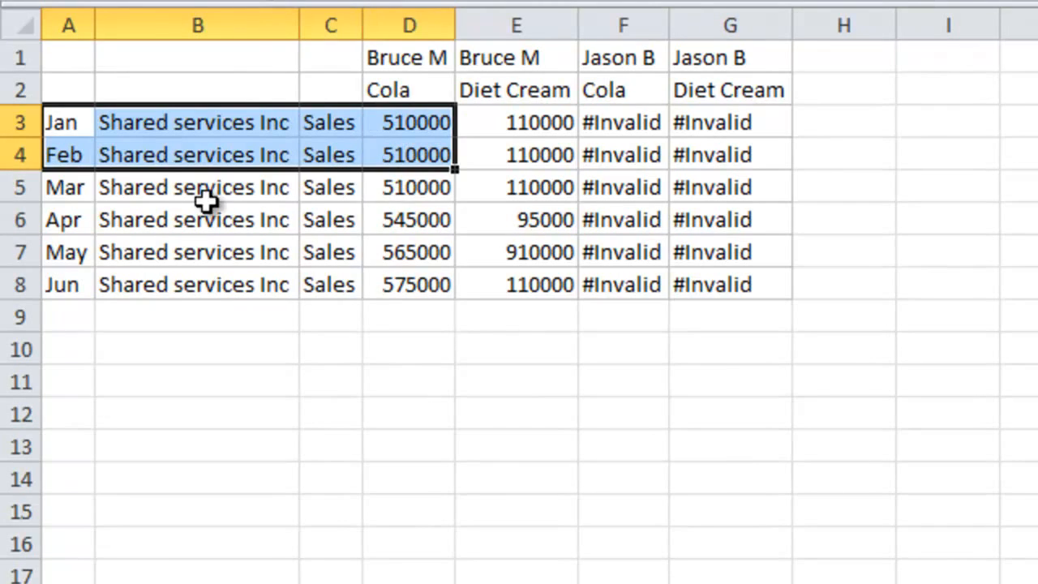
click(84, 113)
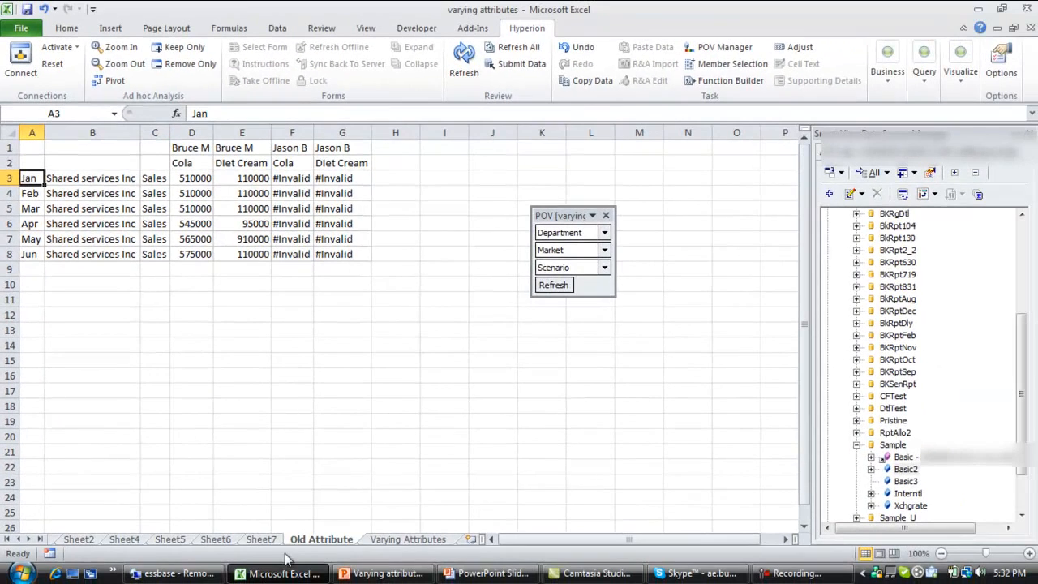
- Return to Sheet7 by way of the Varying Attributes sheet and examine the Cola column and the Apr to Jun rows
click(402, 540)
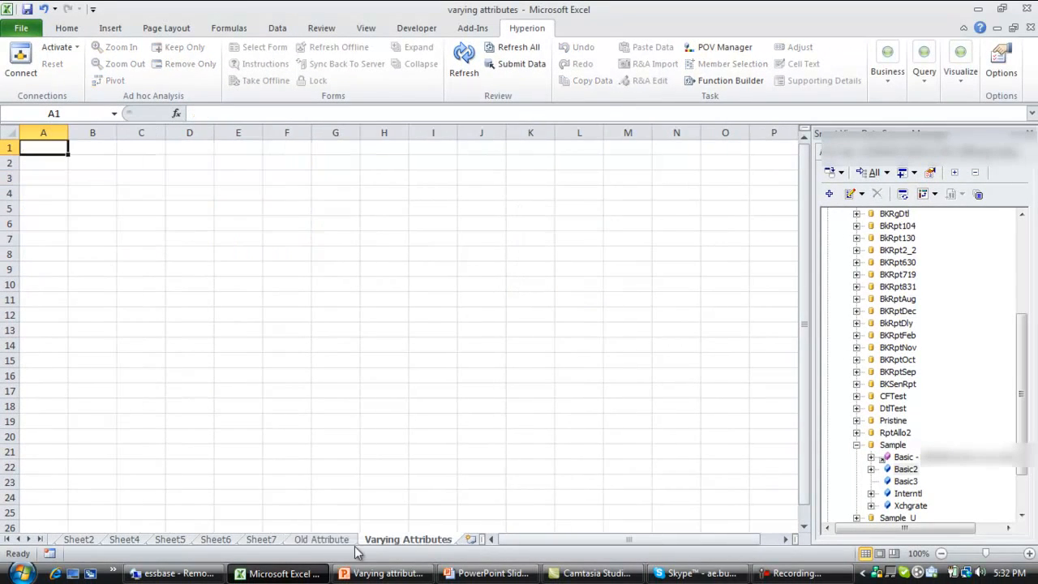
click(263, 542)
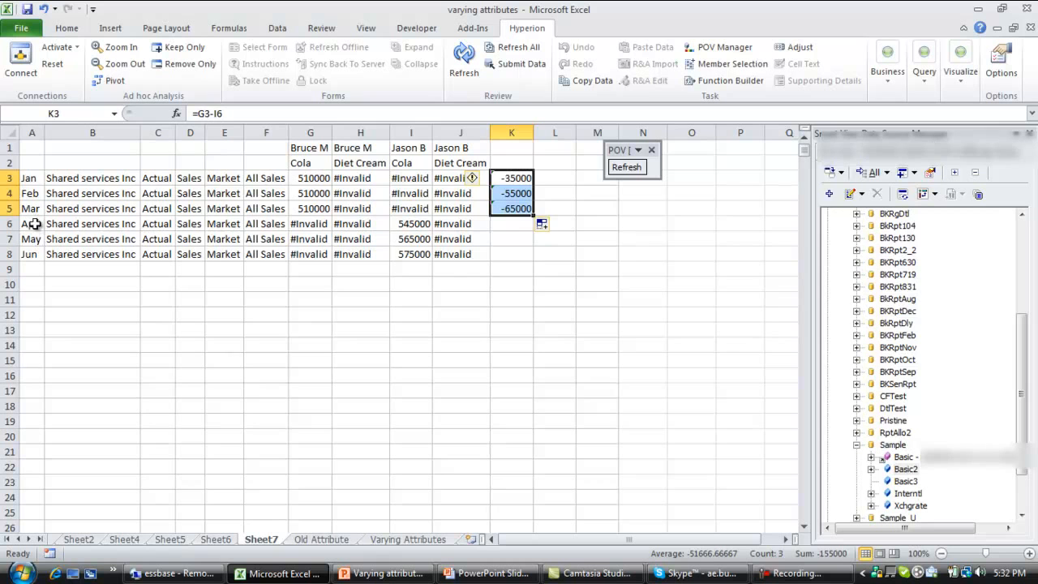
click(314, 163)
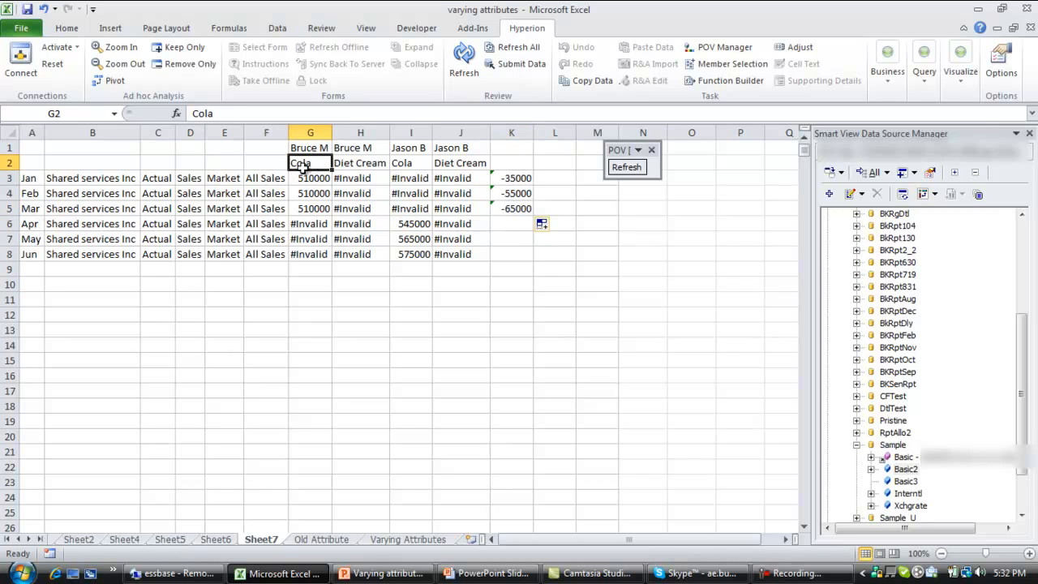
drag(34, 225, 31, 254)
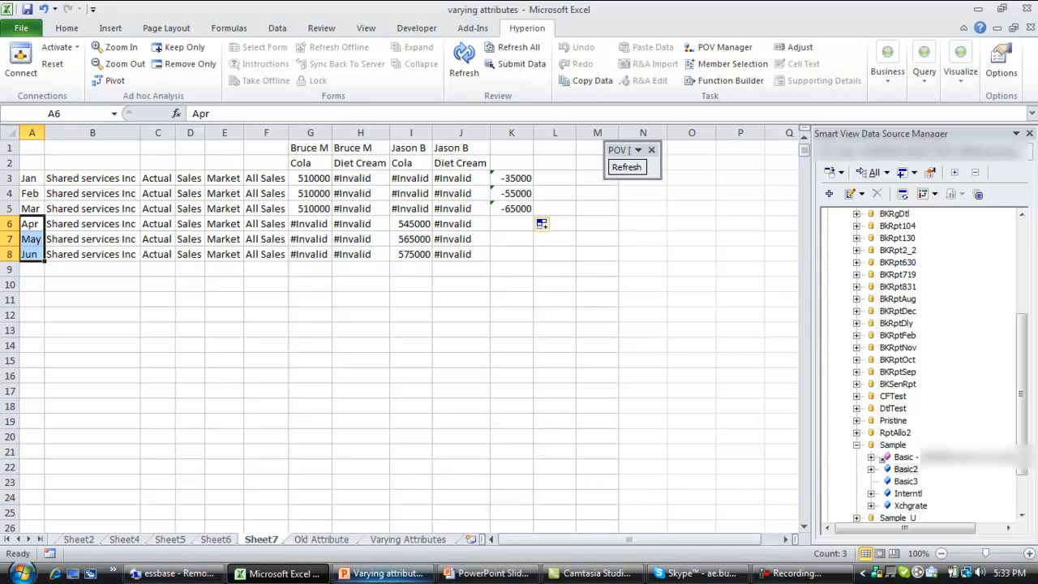
- Switch to the Varying attributes presentation in PowerPoint, look through its attribute slides, and close it
click(380, 574)
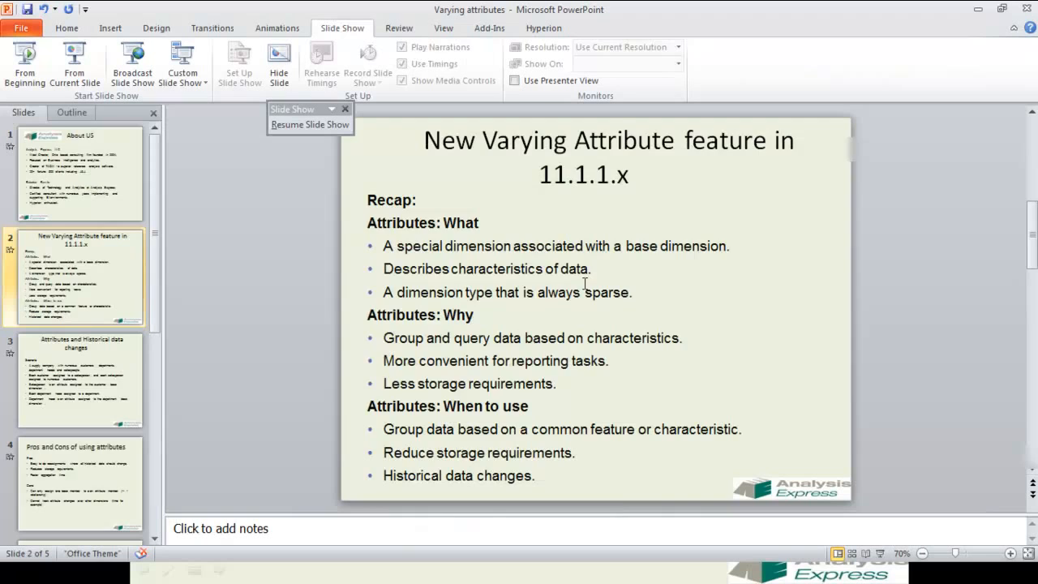
scroll(601, 304, down, 3)
scroll(601, 304, up, 2)
scroll(600, 305, down, 1)
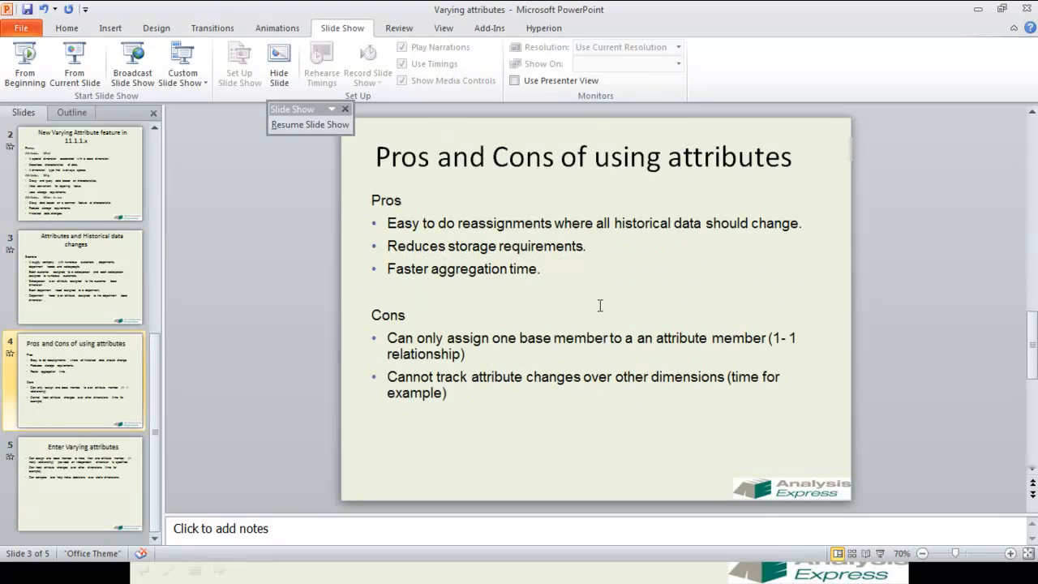
click(1025, 8)
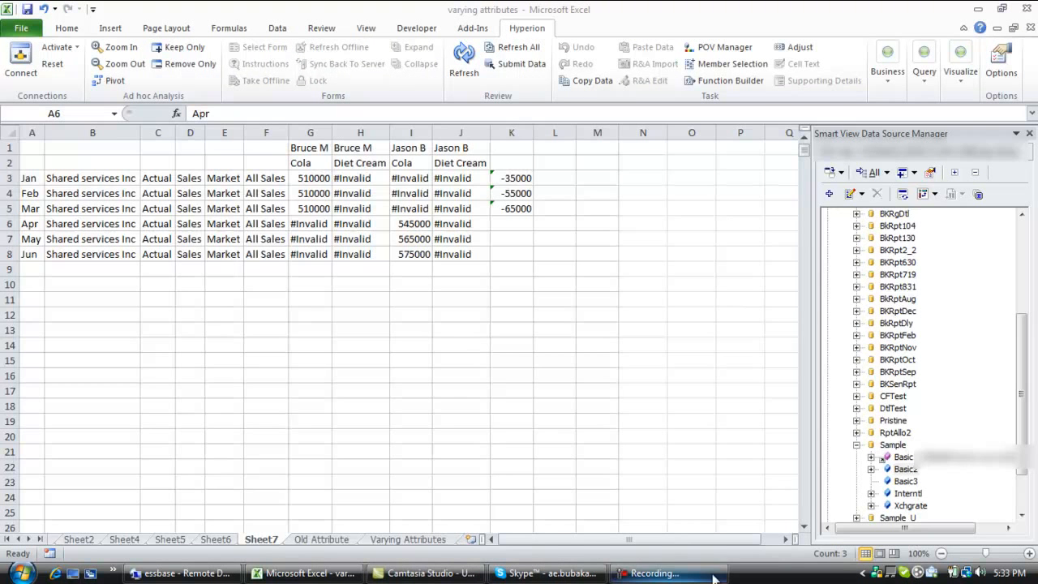